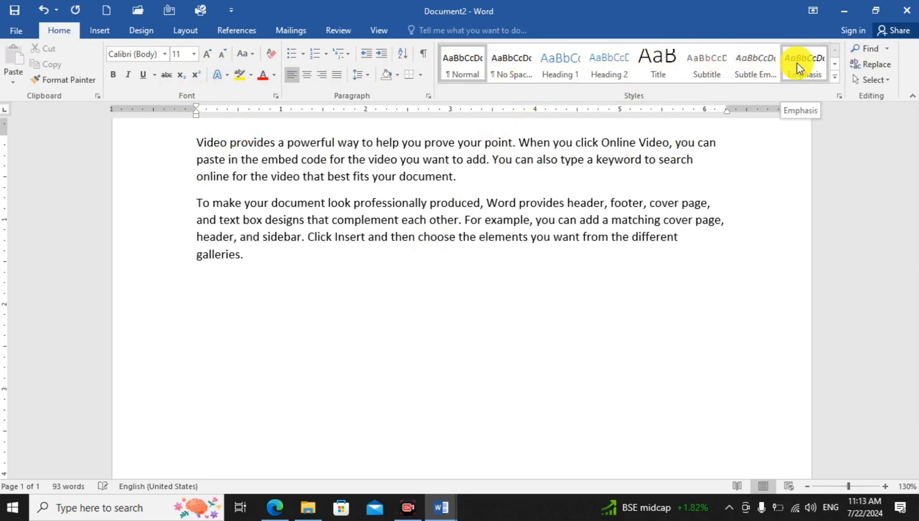
click(361, 264)
drag(211, 146, 483, 176)
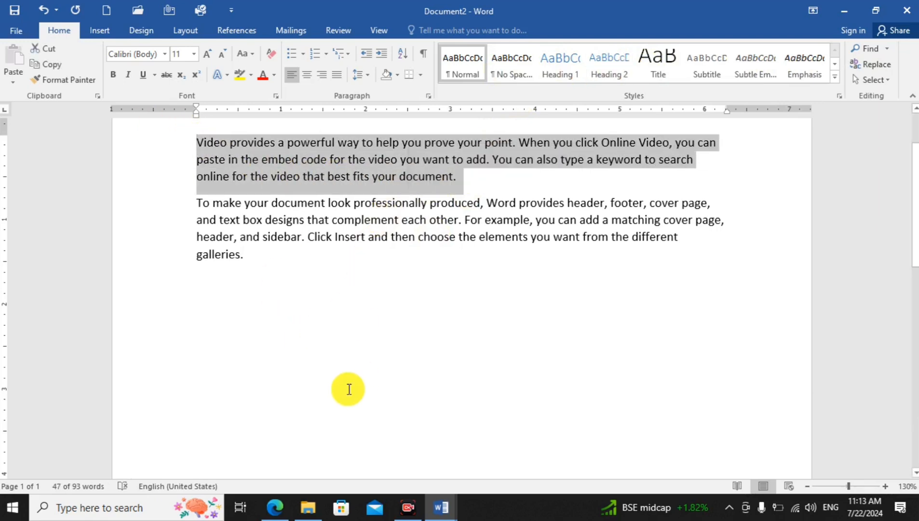
click(385, 247)
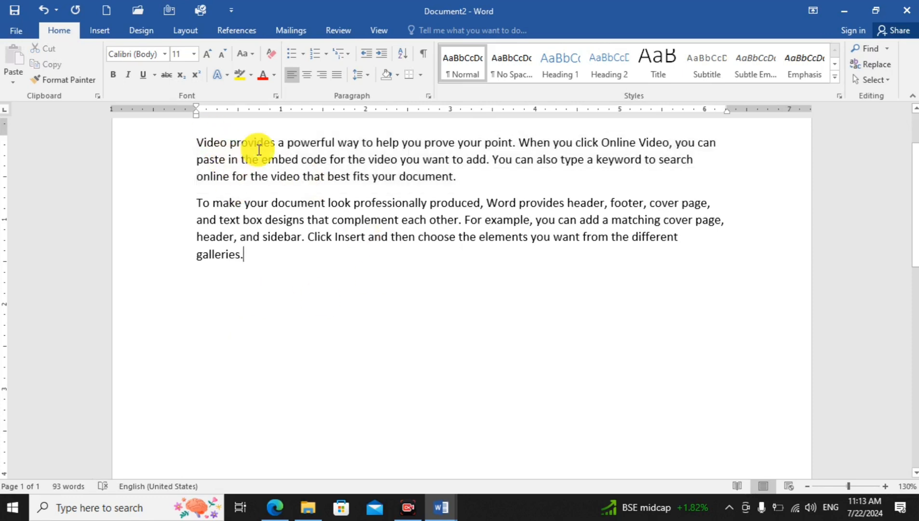
click(287, 142)
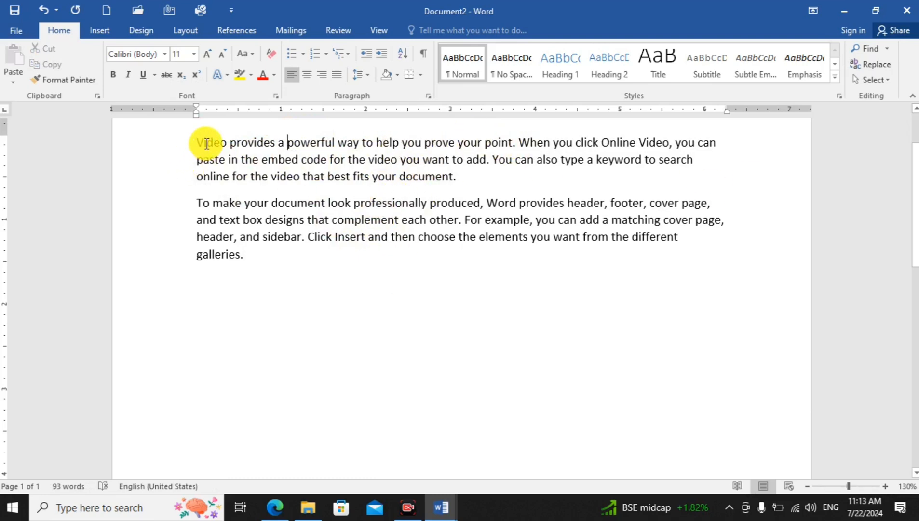
drag(203, 147, 281, 263)
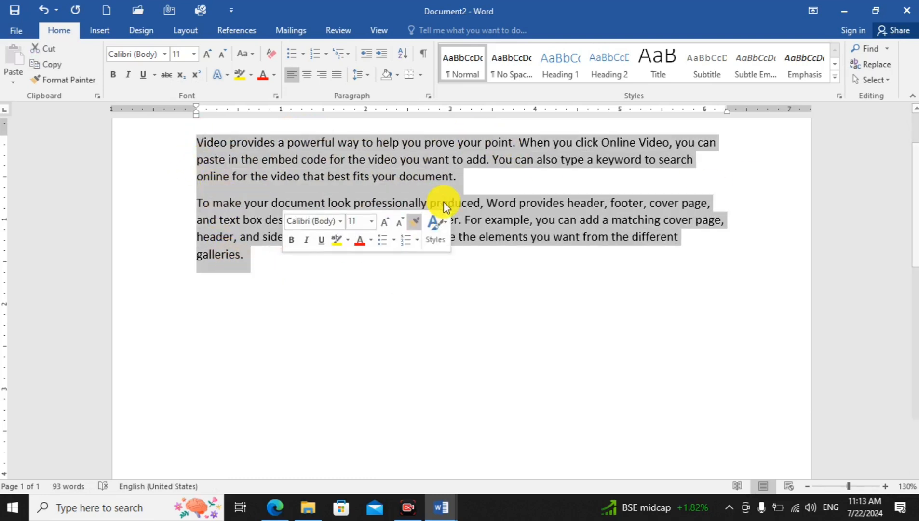
click(498, 166)
drag(205, 141, 479, 175)
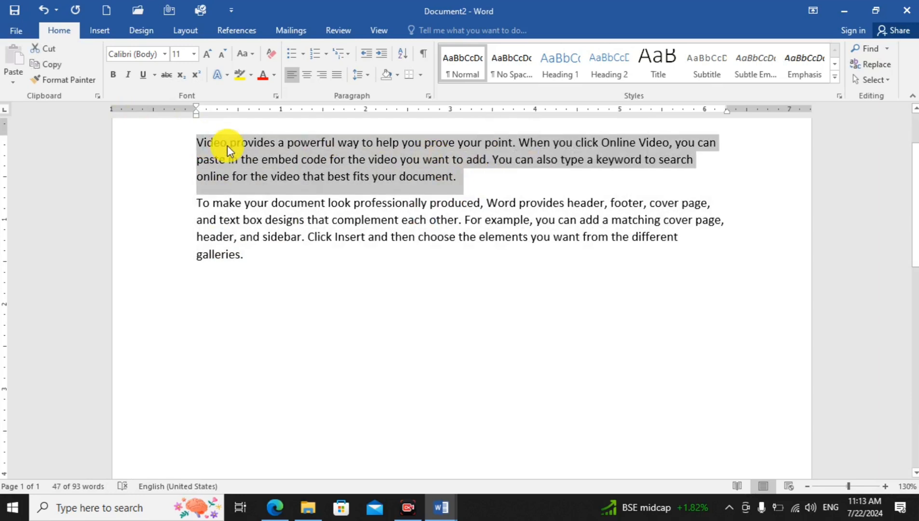
click(340, 316)
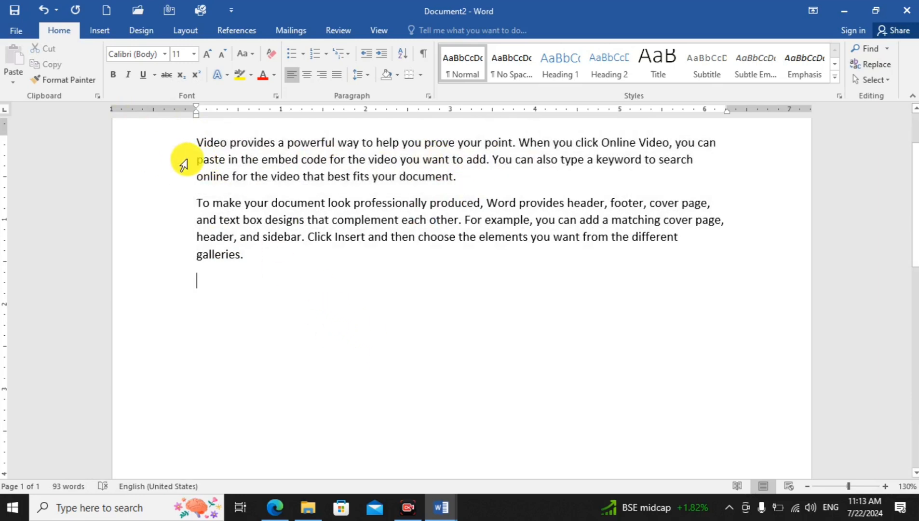
Examine the built-in styles in the expanded Styles gallery with both paragraphs selected
drag(194, 144, 266, 268)
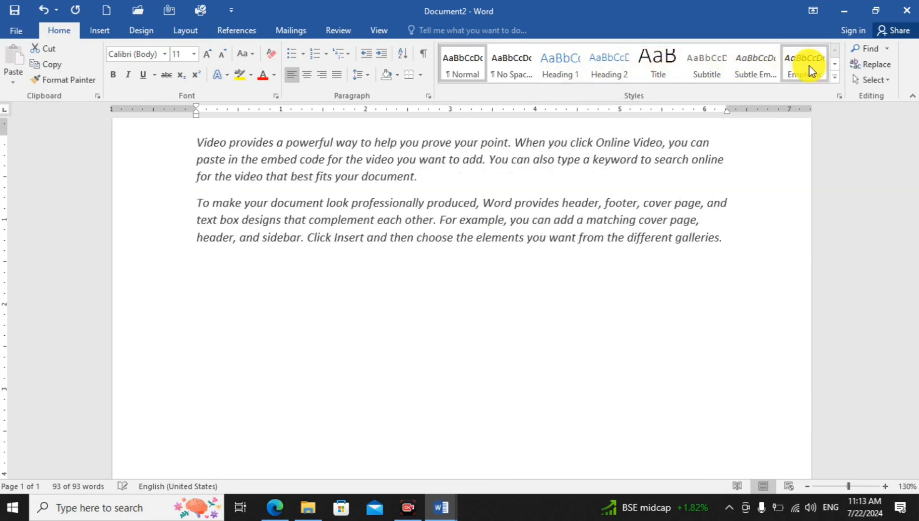
click(835, 77)
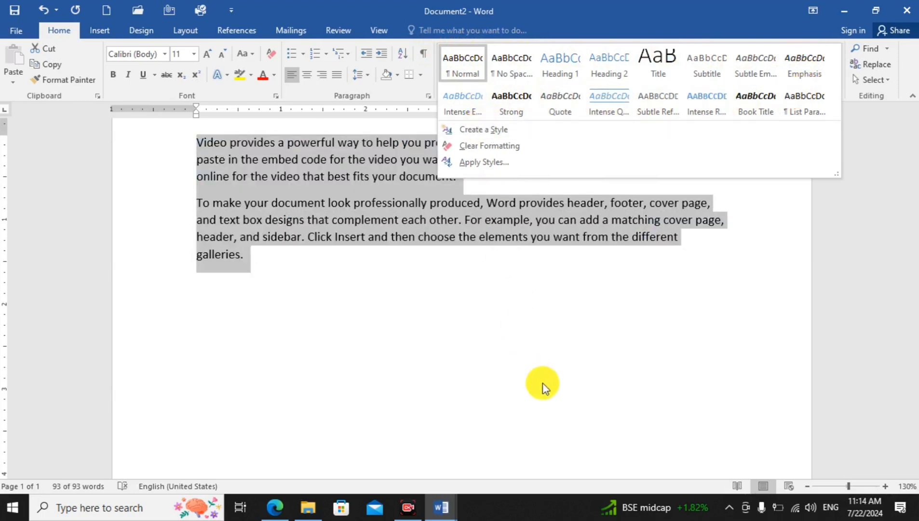
click(543, 383)
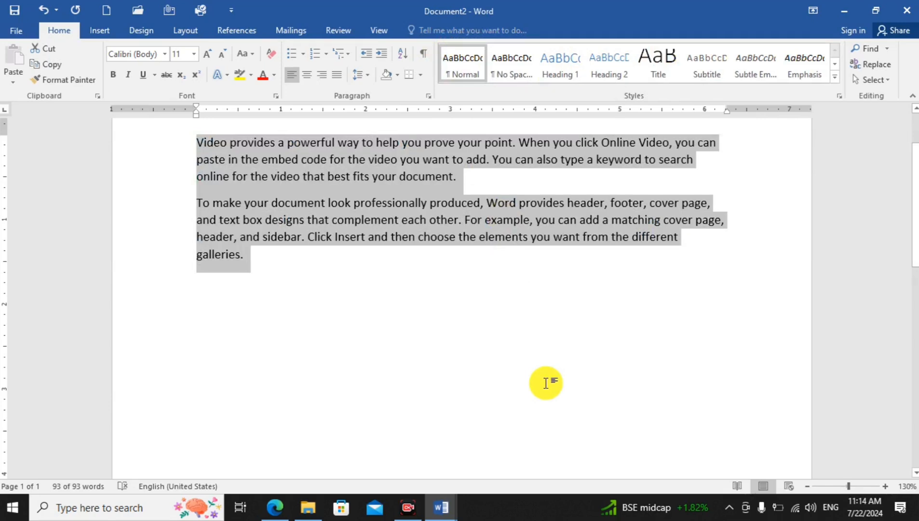
click(408, 295)
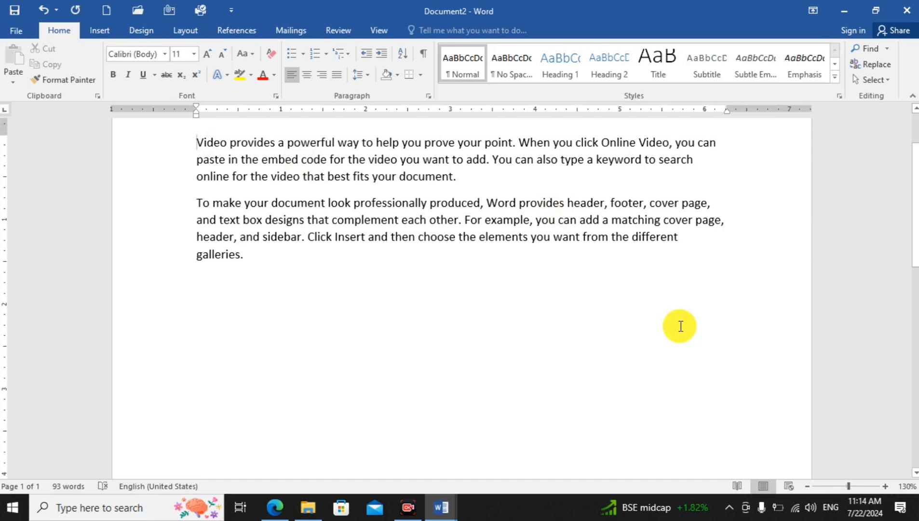
Replace all the document text with three paragraphs of sample text generated by =rand(3)
key(ctrl+a)
key(Delete)
text(=)
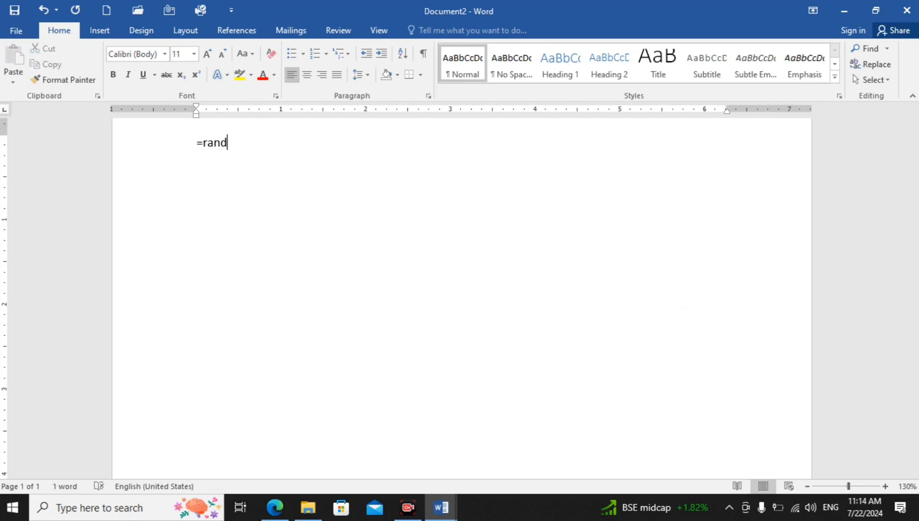
text(rand(3))
key(Return)
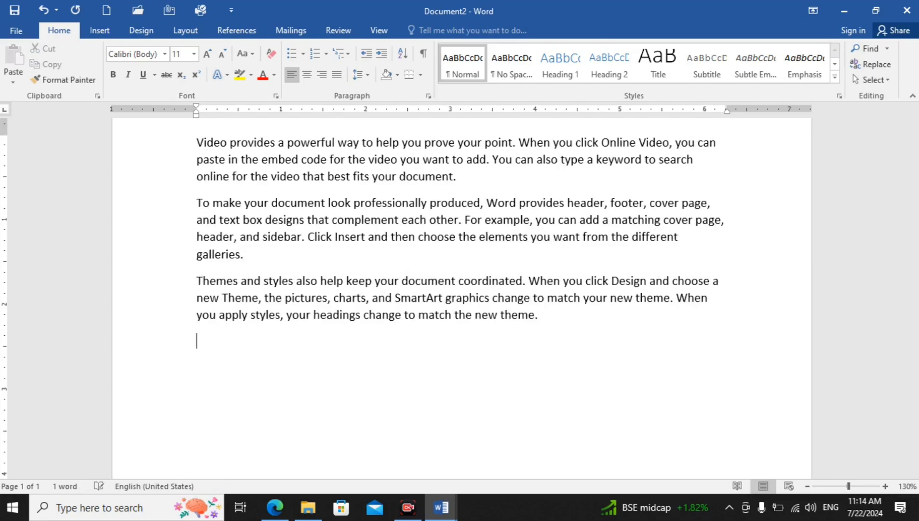
Format all three paragraphs in Times New Roman at size 14
click(429, 221)
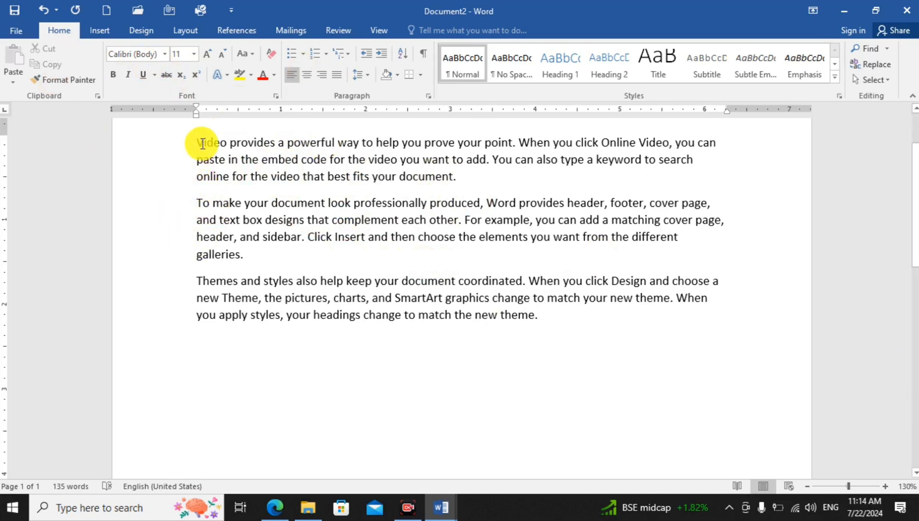
drag(197, 143, 609, 313)
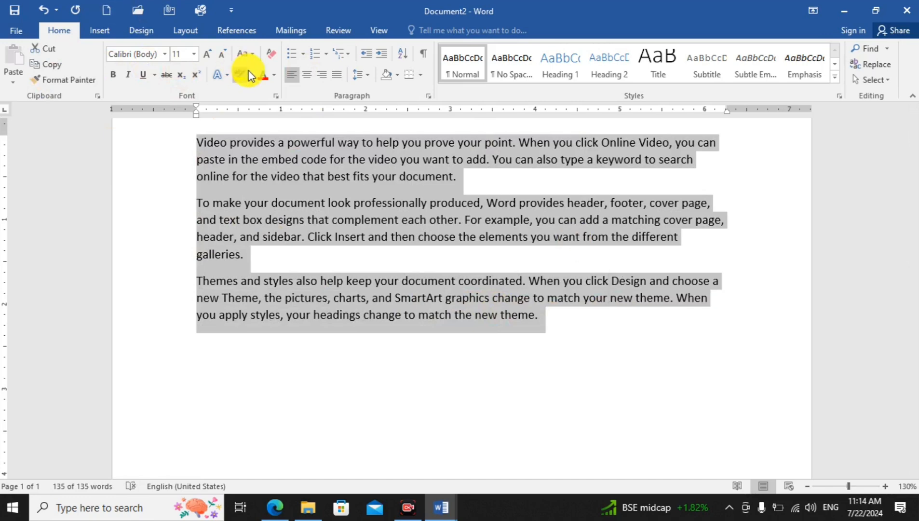
click(163, 54)
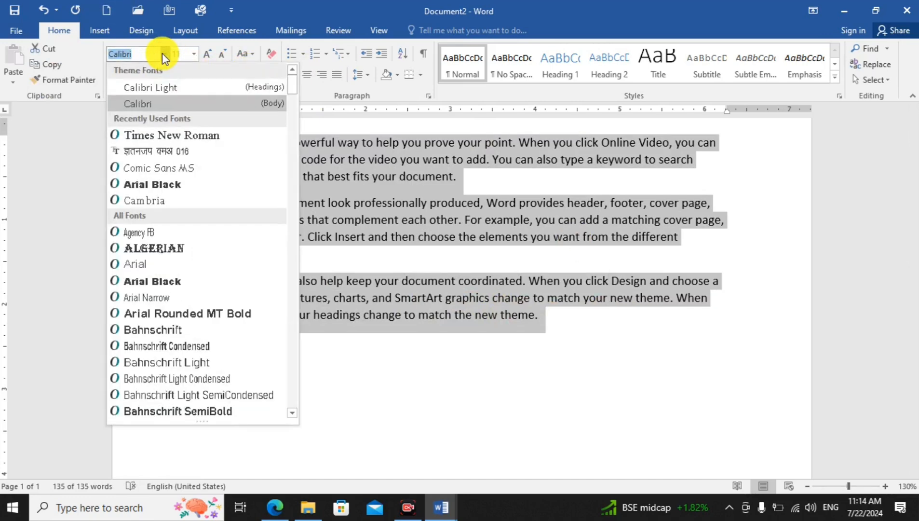
click(170, 136)
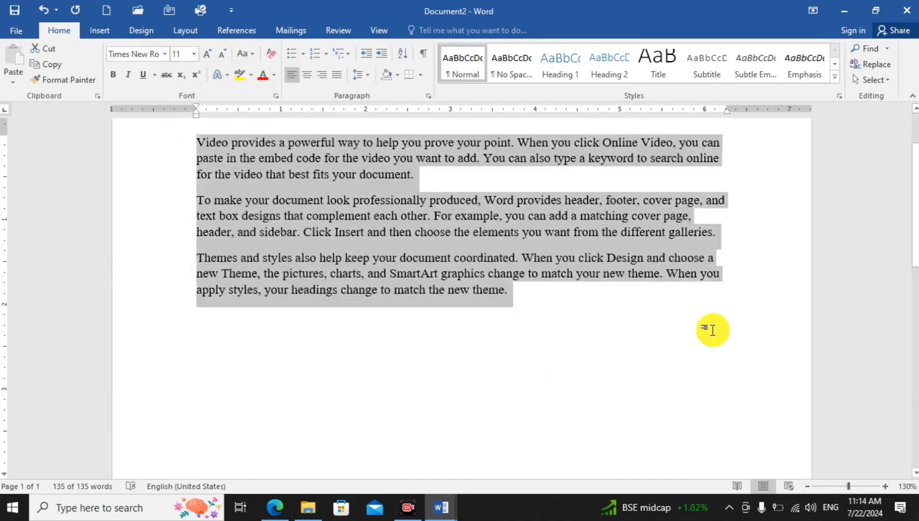
click(192, 55)
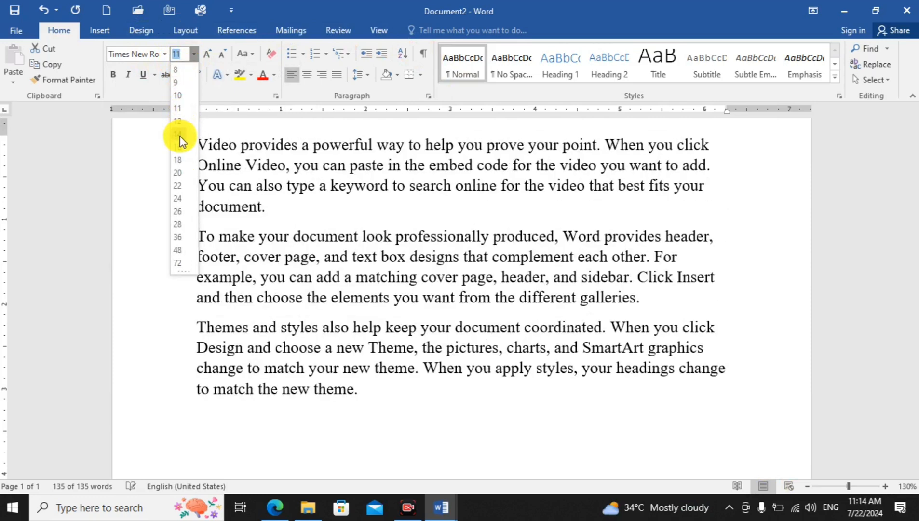
click(180, 138)
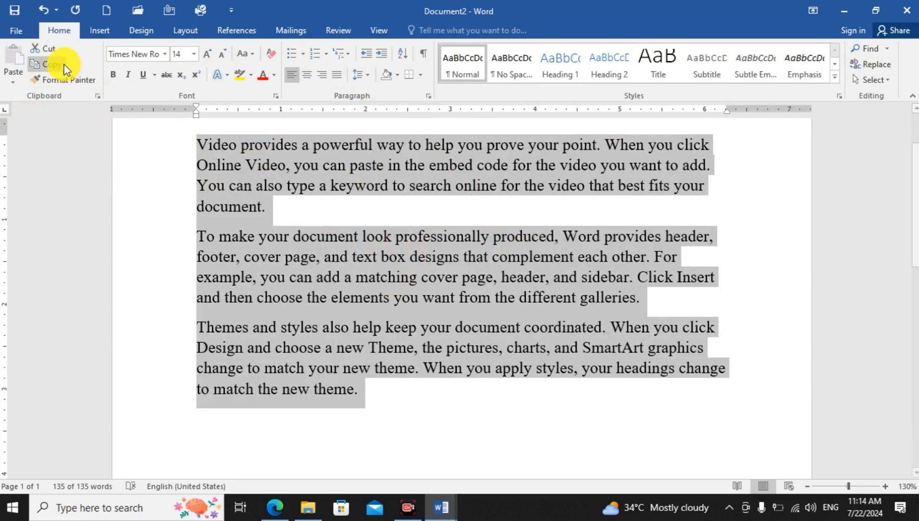
Make the three paragraphs italic and justify them
click(129, 76)
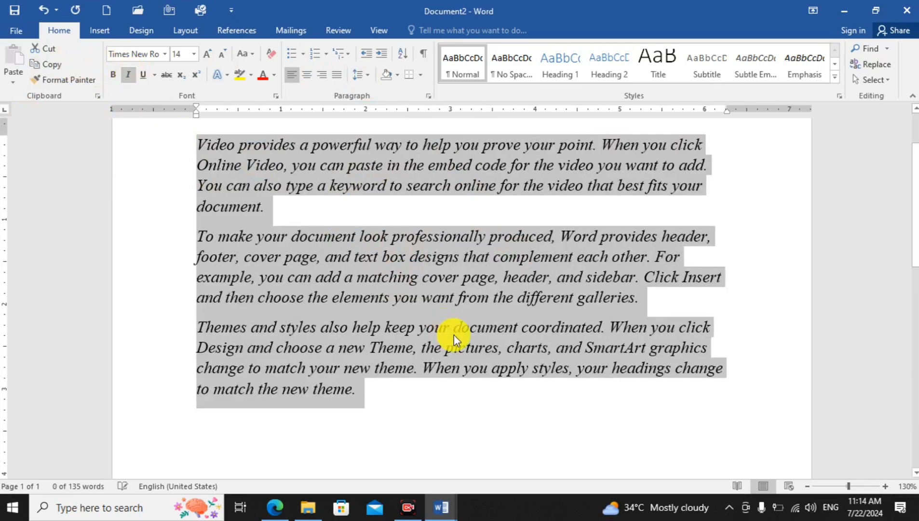
click(336, 76)
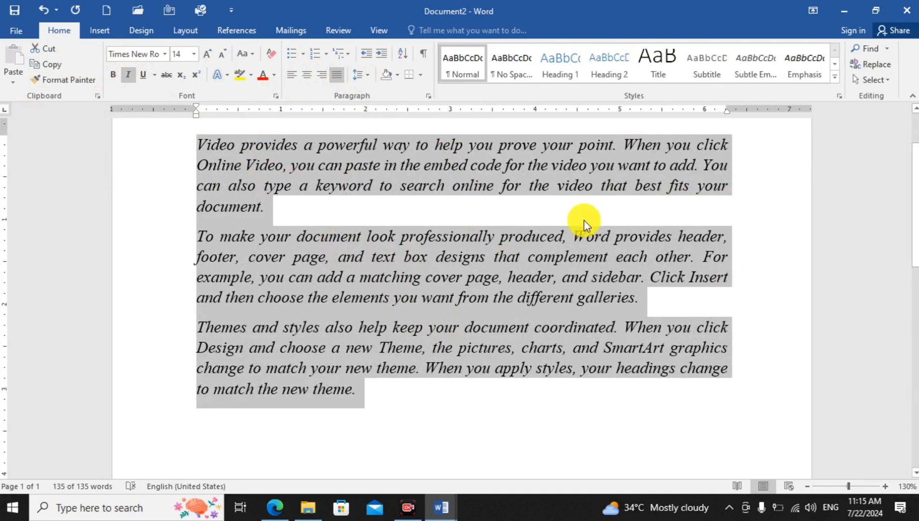
click(397, 200)
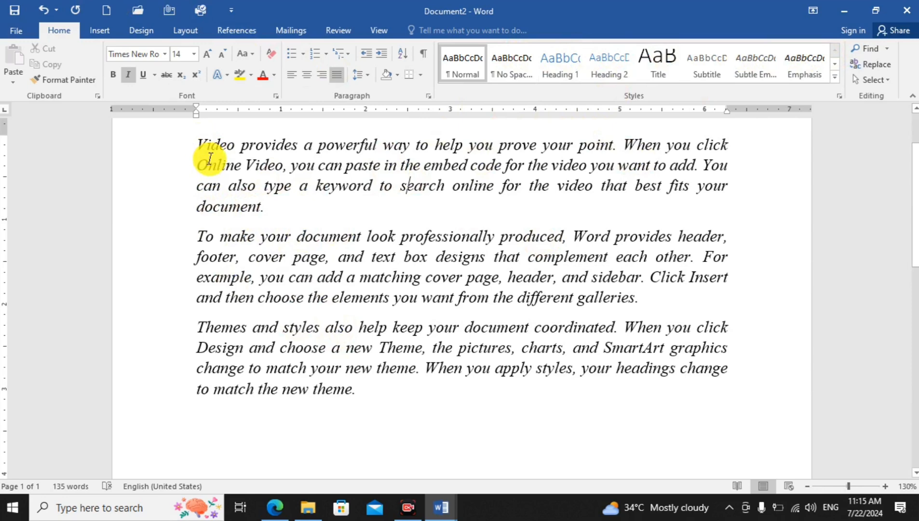
Start a new style based on the first paragraph's formatting and name it myStyle1
drag(207, 154, 266, 206)
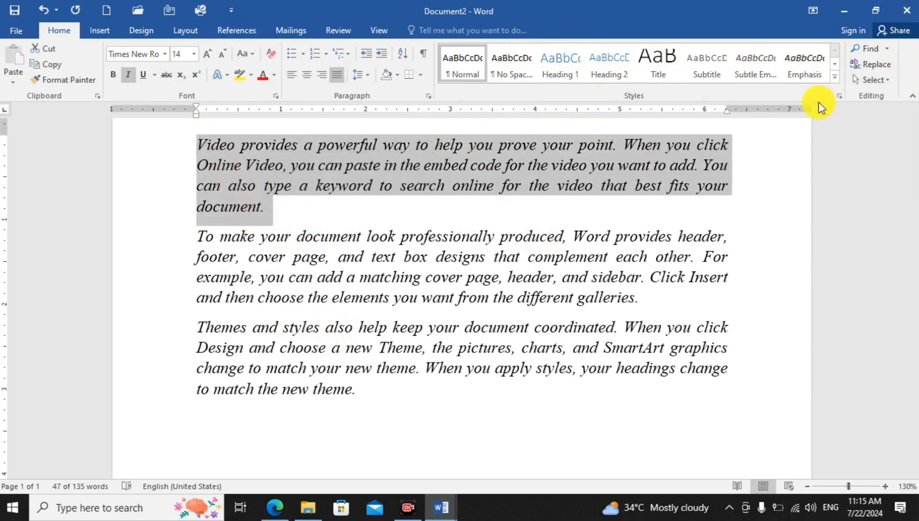
click(836, 77)
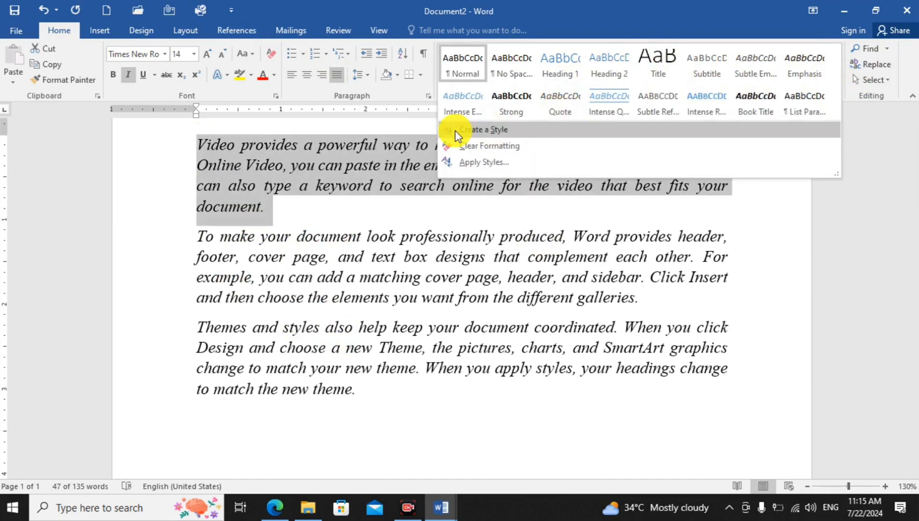
click(457, 131)
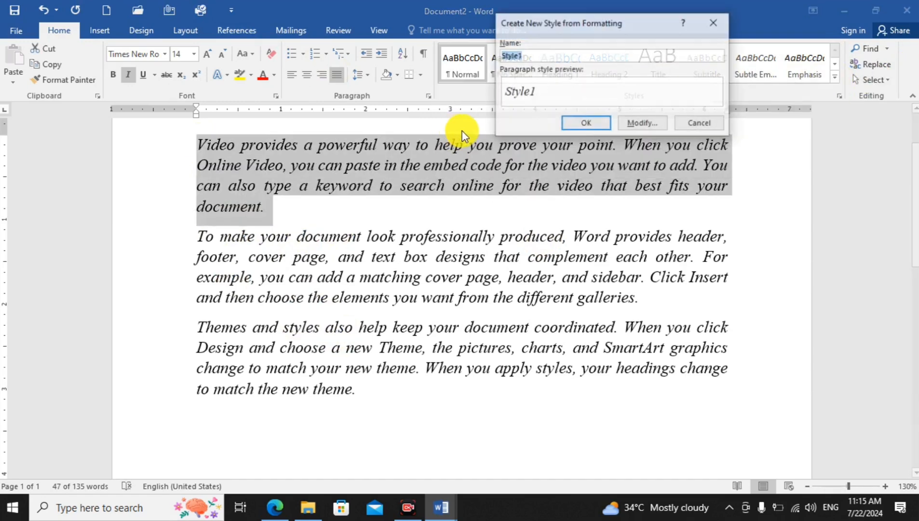
click(505, 57)
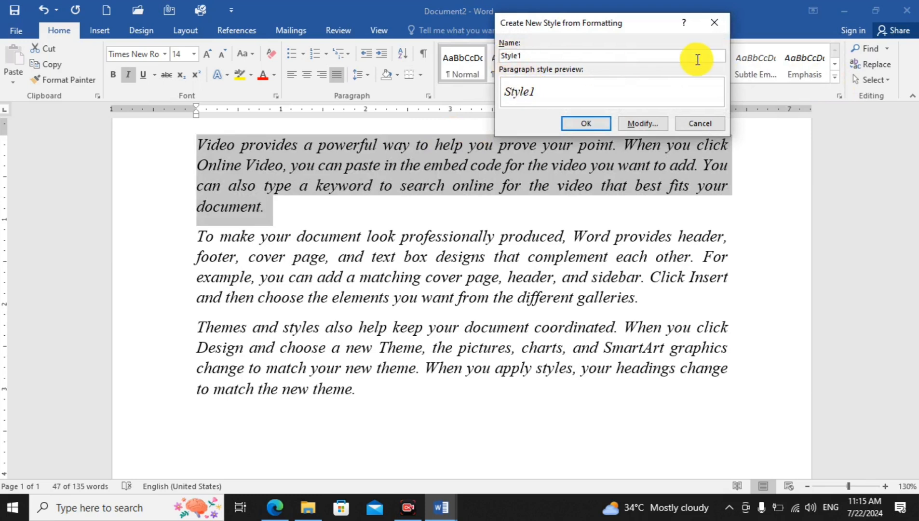
text(my)
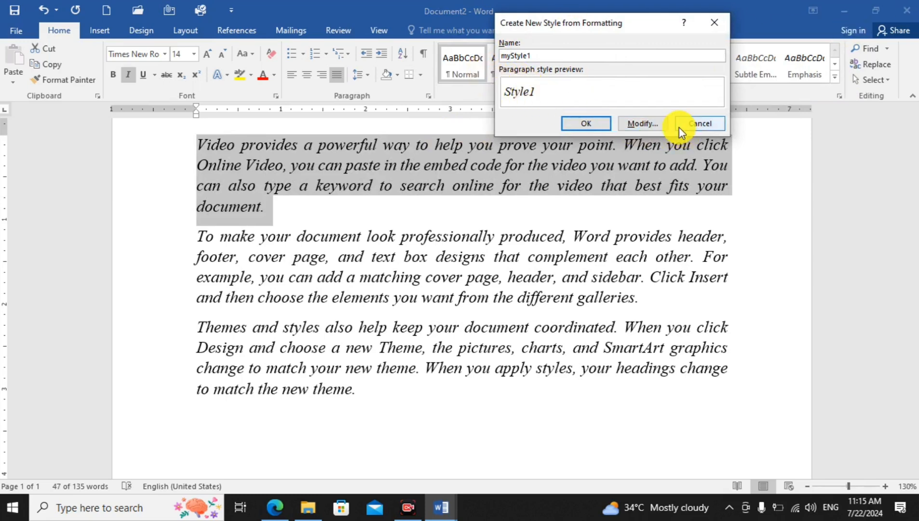
Modify the new style's font color to black (Text 1) and create the style
click(652, 122)
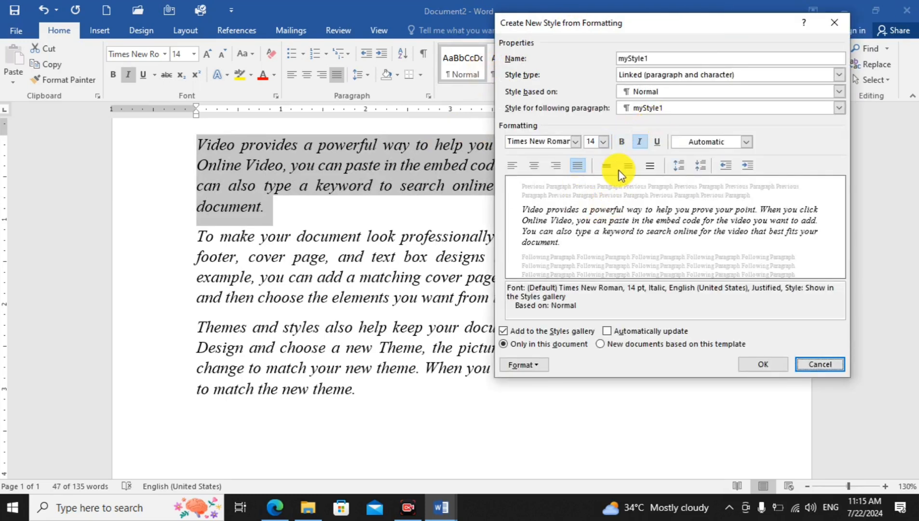
click(622, 142)
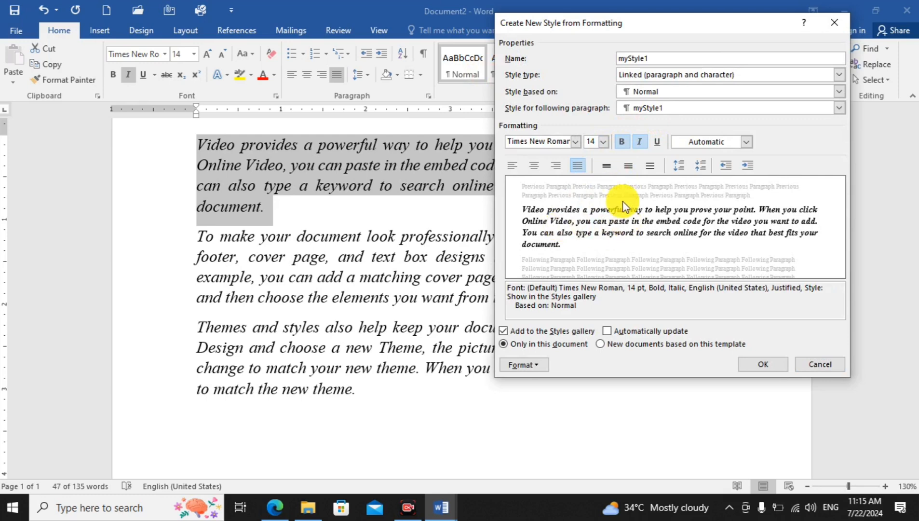
click(621, 141)
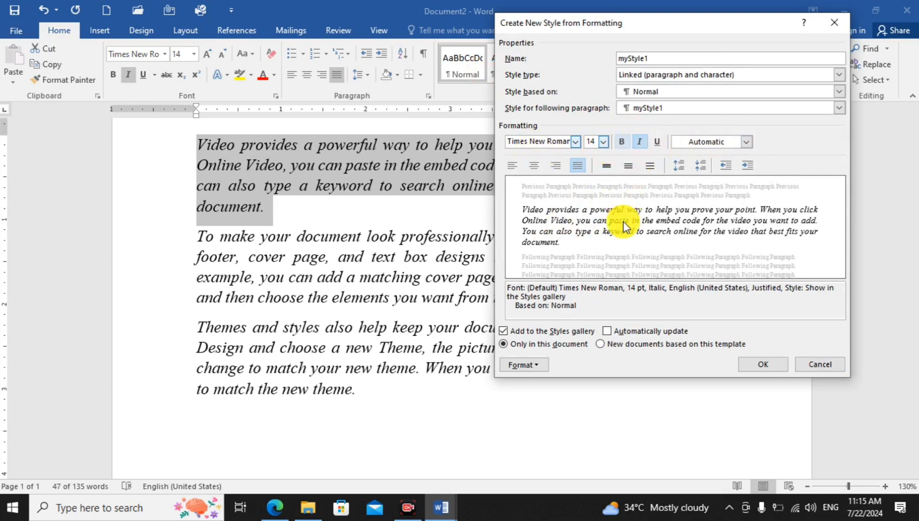
click(745, 142)
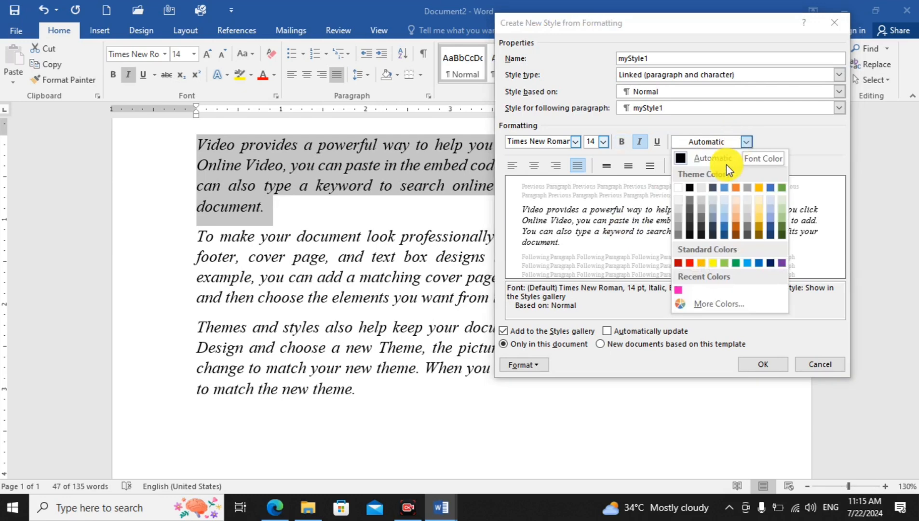
click(689, 188)
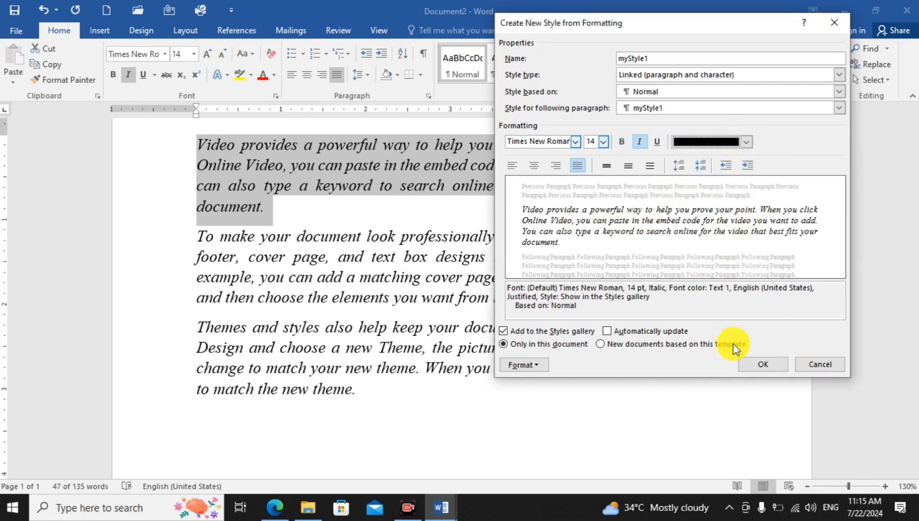
click(764, 365)
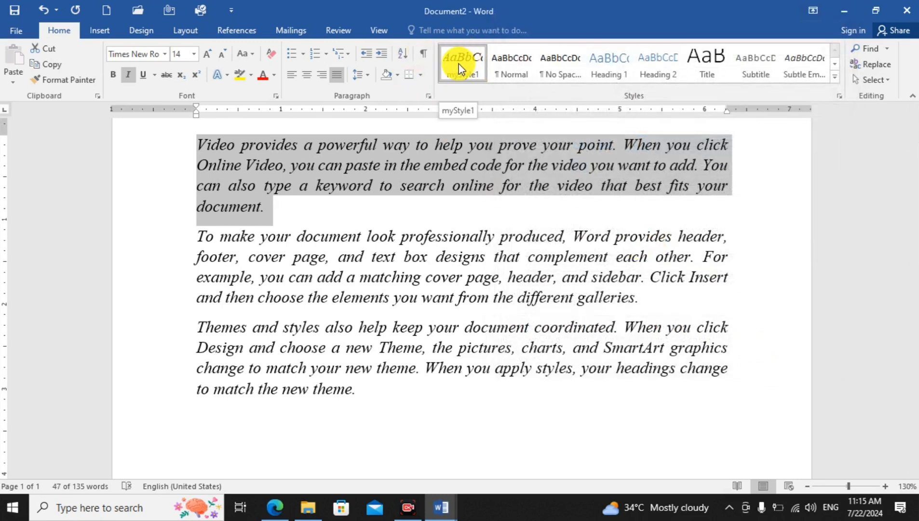
Delete all the existing text and generate 50 paragraphs of sample text with =rand(50)
click(423, 296)
key(ctrl+a)
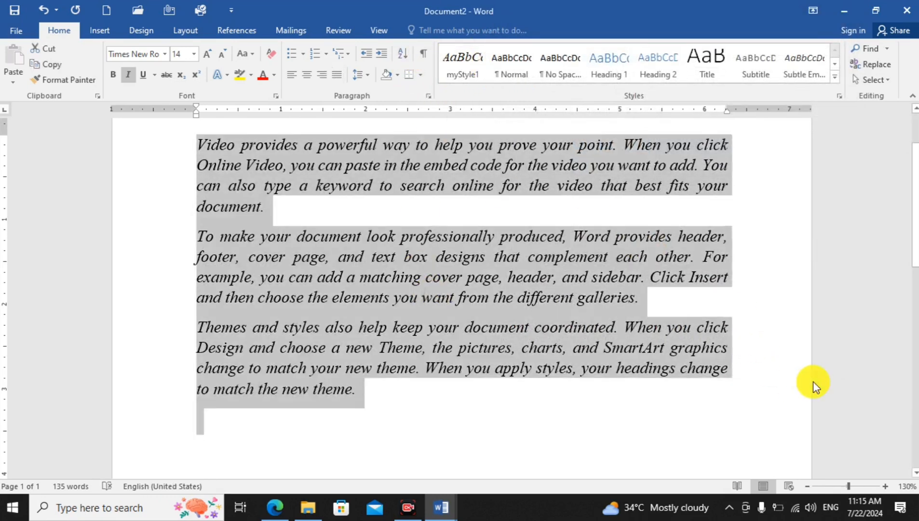
key(Delete)
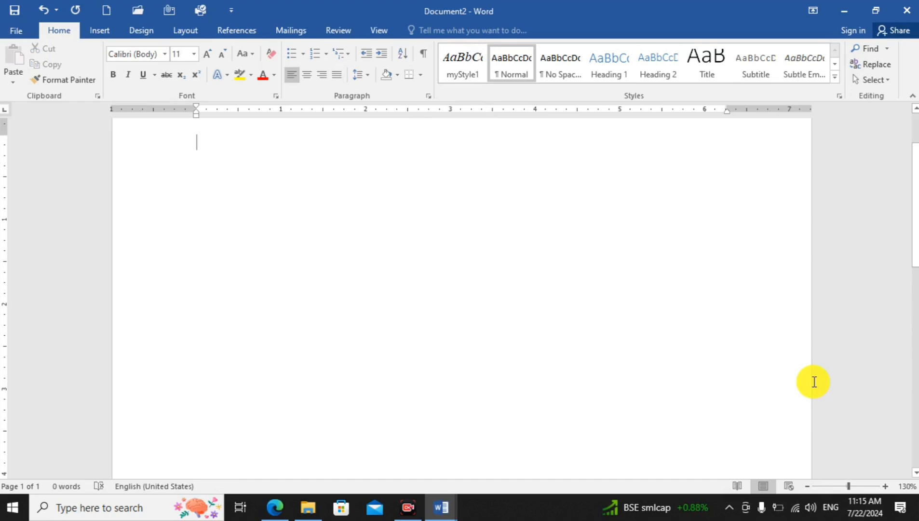
text(=rand)
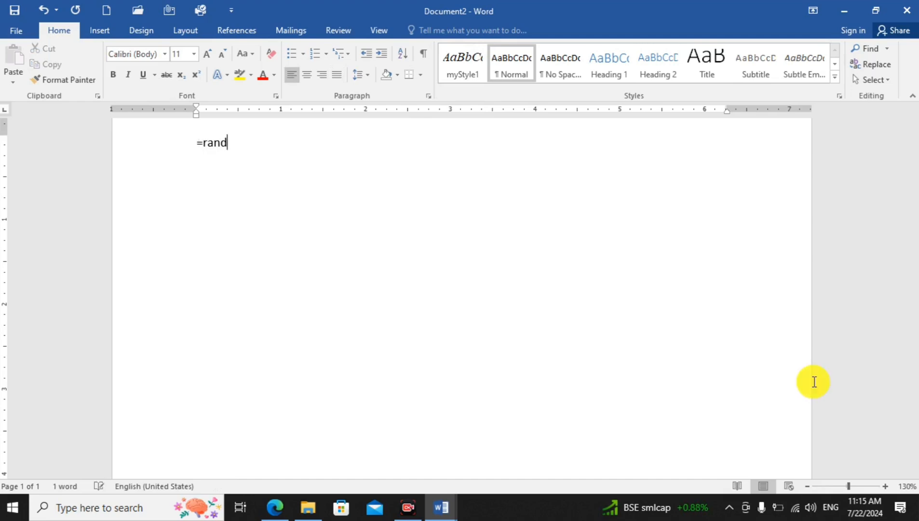
text((50))
key(Return)
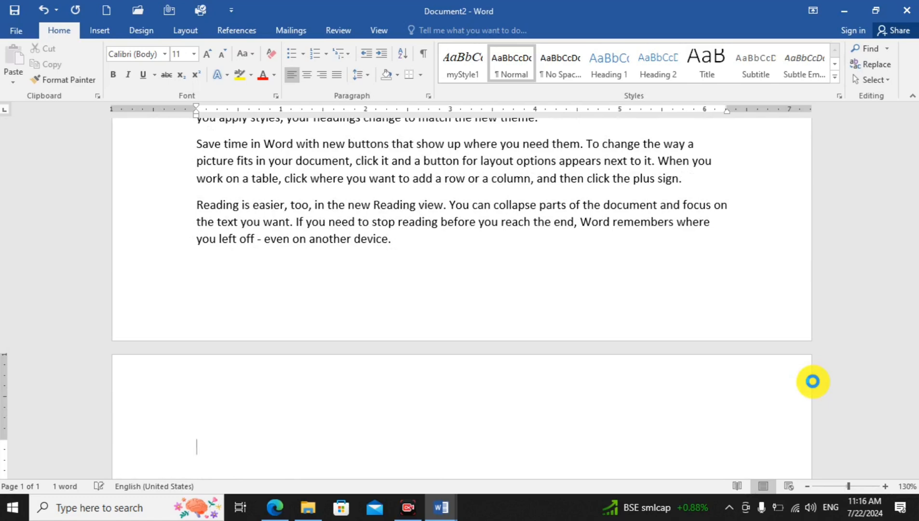
Apply the myStyle1 style to all of the generated sample text
key(ctrl+a)
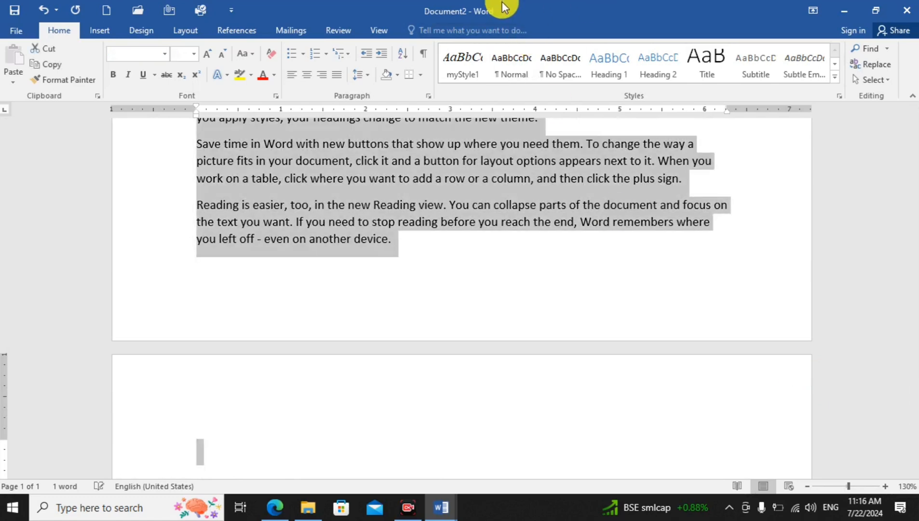
click(473, 75)
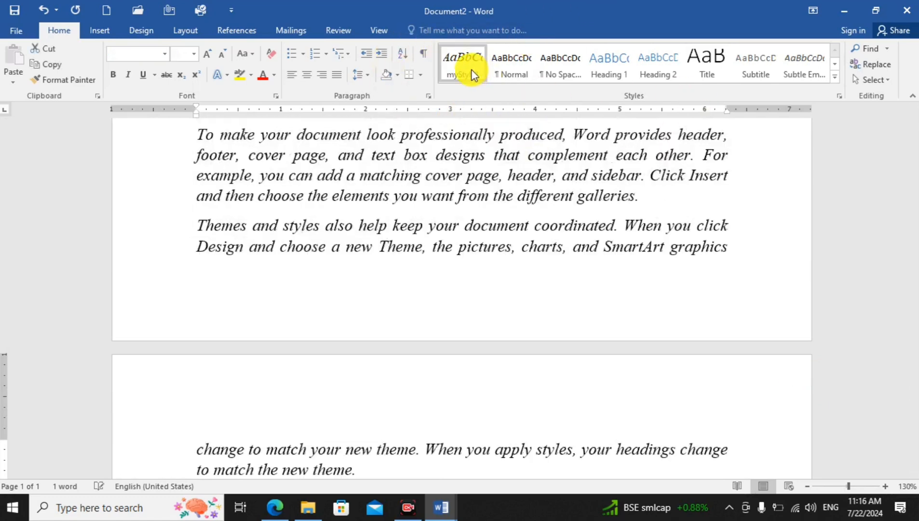
click(678, 367)
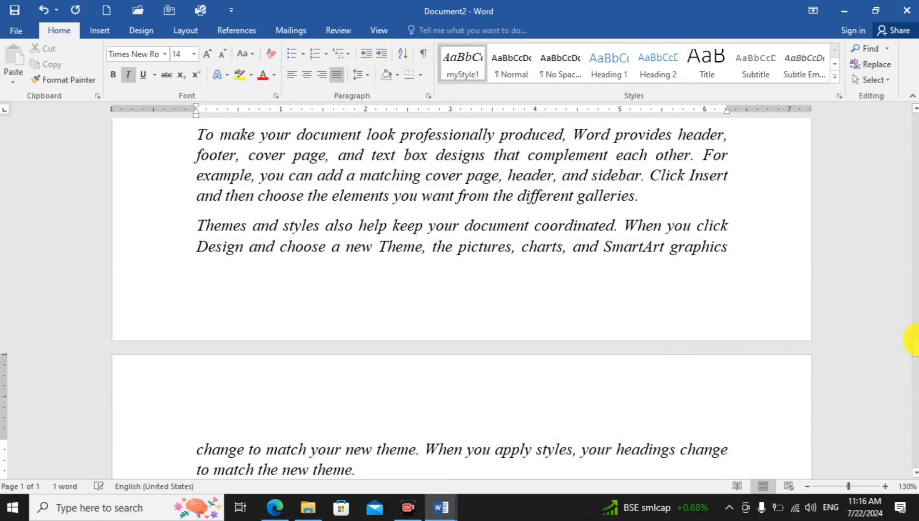
drag(911, 340, 913, 248)
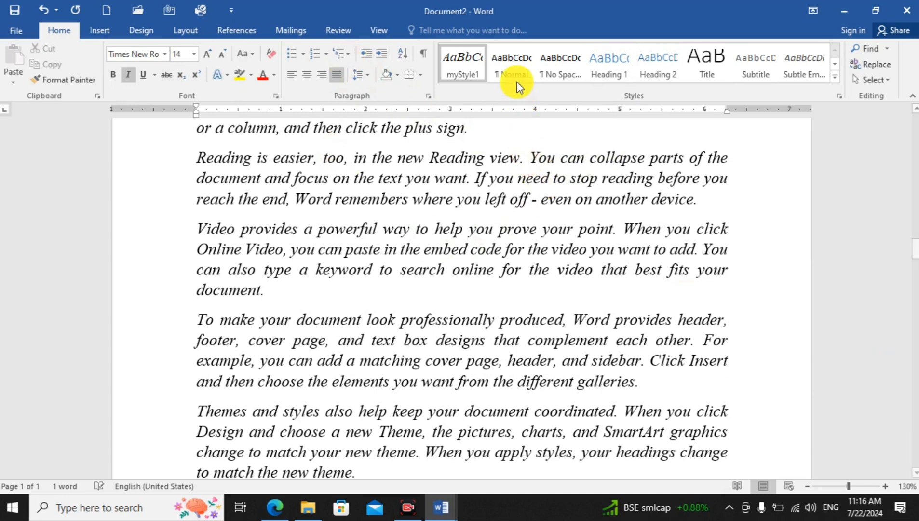
Switch the whole document's text back to the Normal style
click(513, 70)
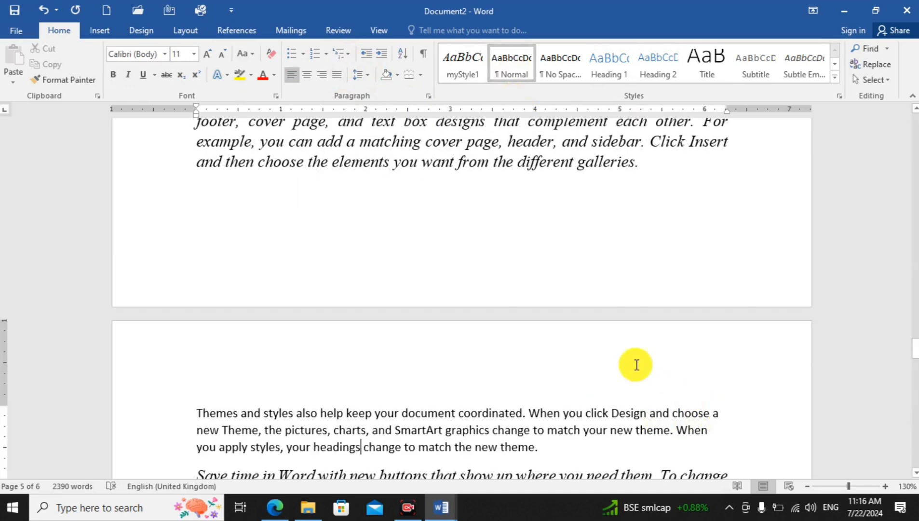
key(ctrl+a)
click(521, 59)
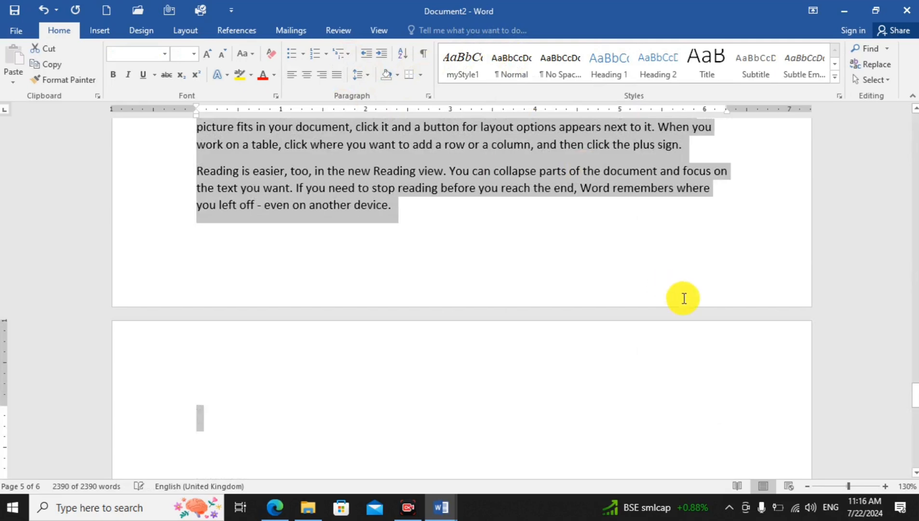
Reapply myStyle1 to the entire document and deselect the text
drag(916, 402, 915, 207)
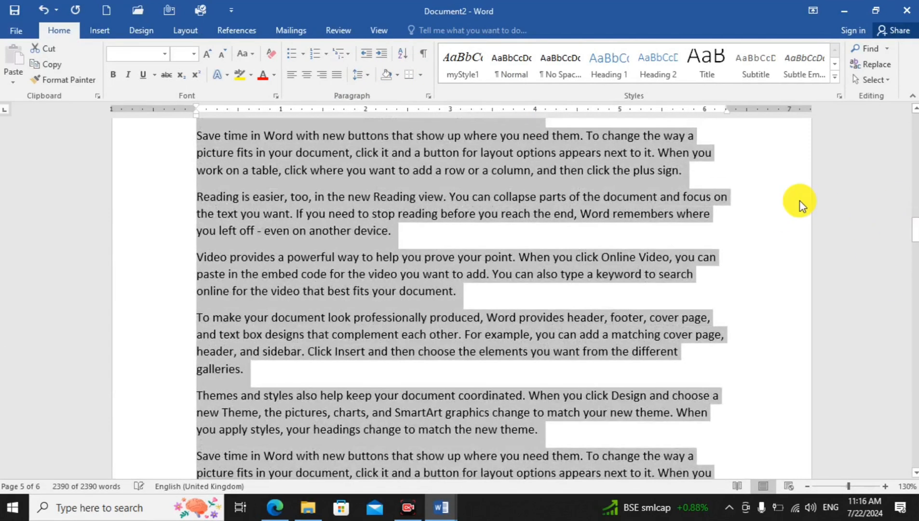
click(462, 66)
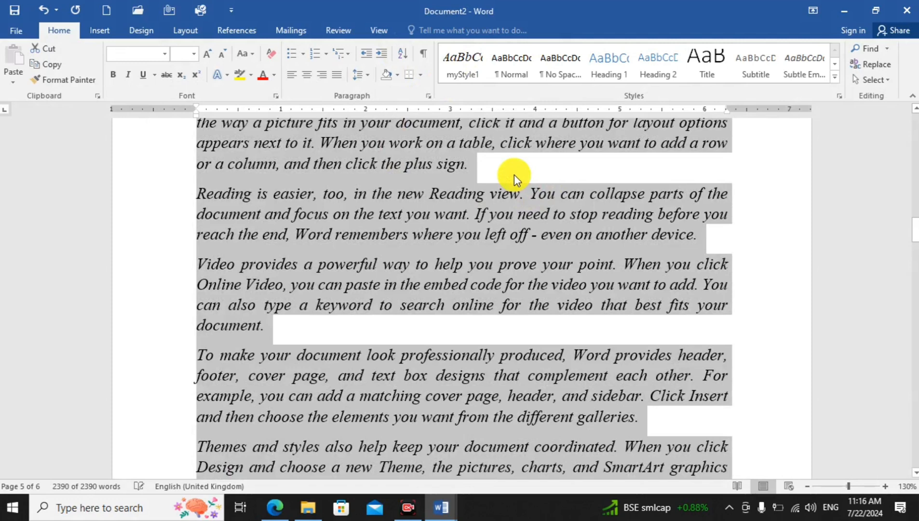
click(514, 173)
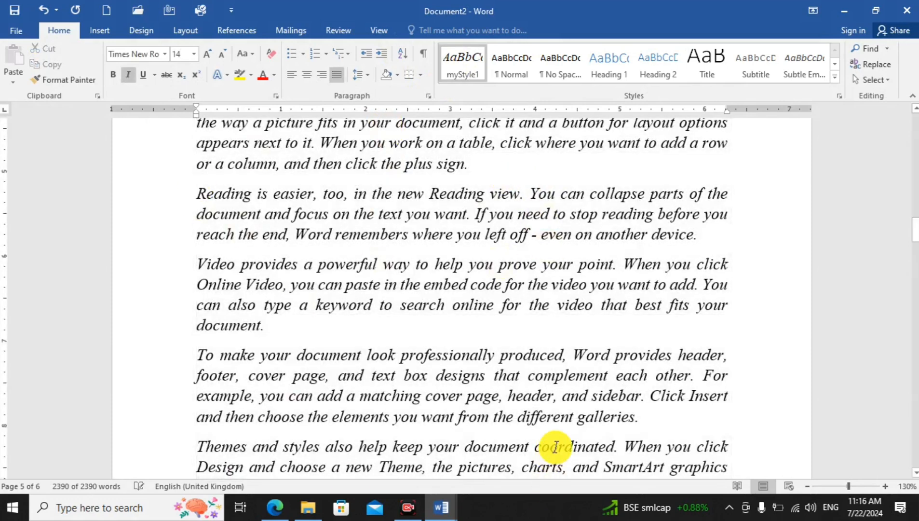
click(534, 320)
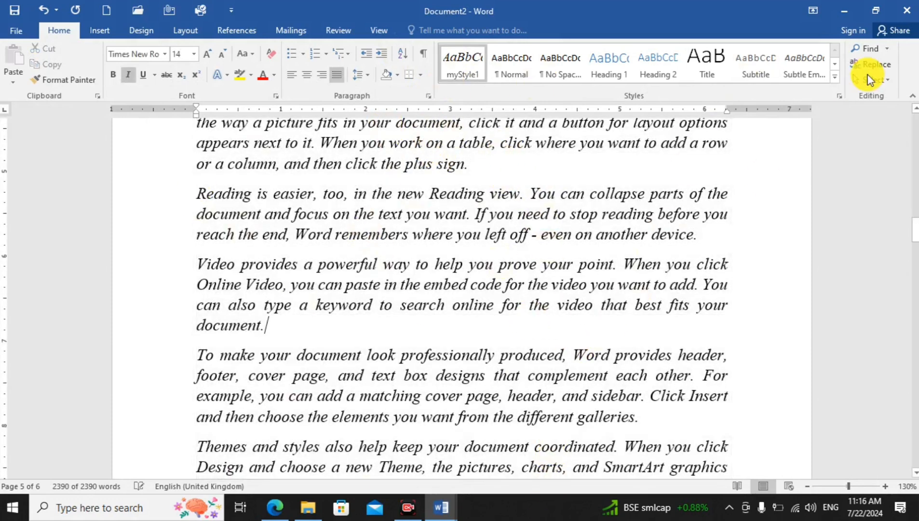
Clear all formatting from the document's first paragraph
click(834, 76)
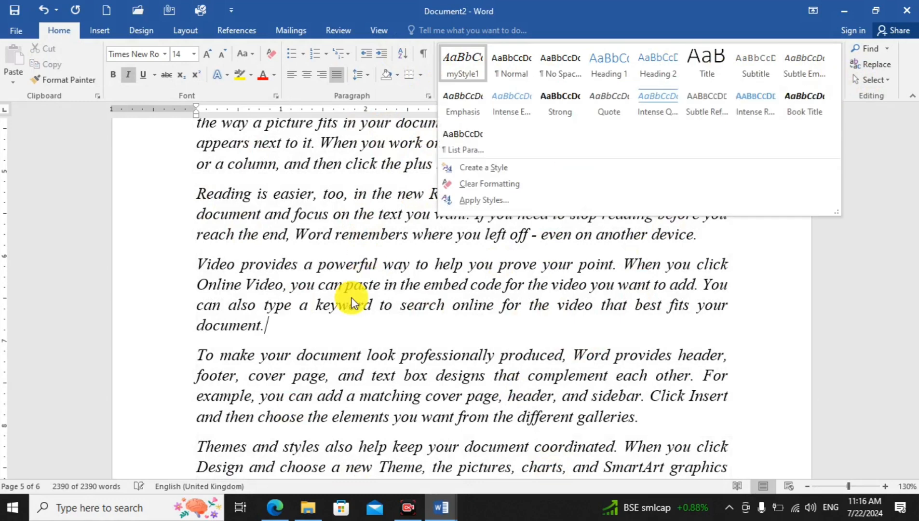
click(420, 321)
scroll(511, 371, down, 2)
scroll(511, 372, down, 8)
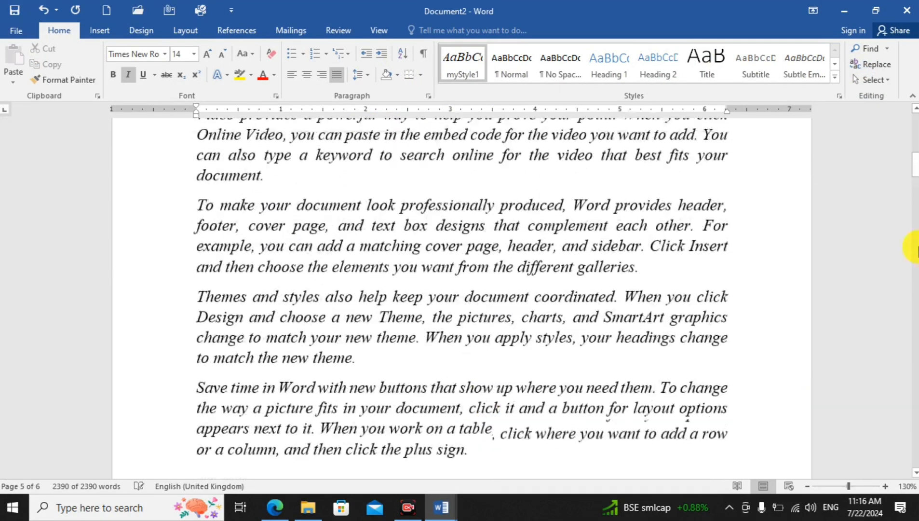
drag(915, 246, 916, 115)
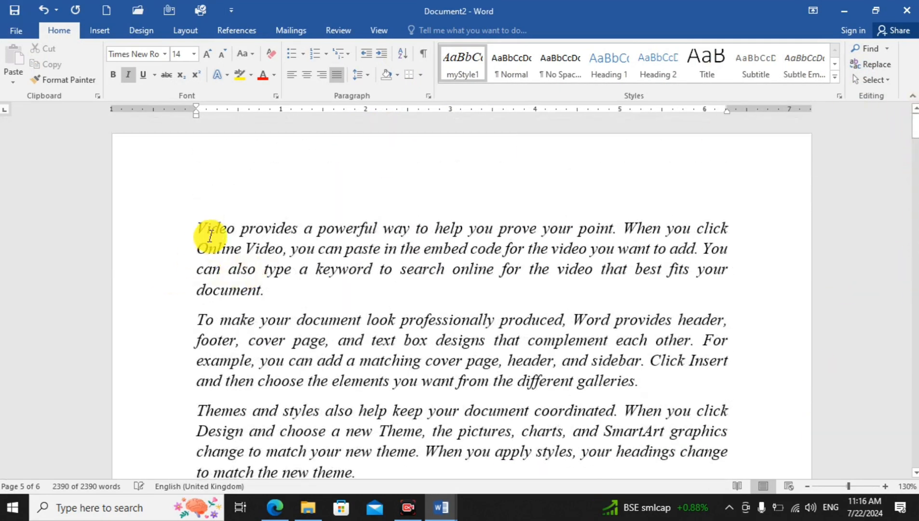
triple_click(270, 284)
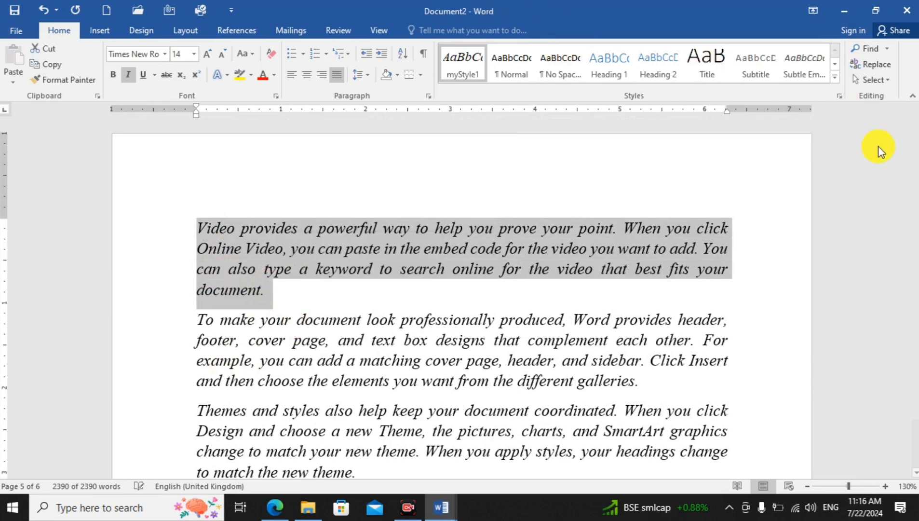
click(834, 77)
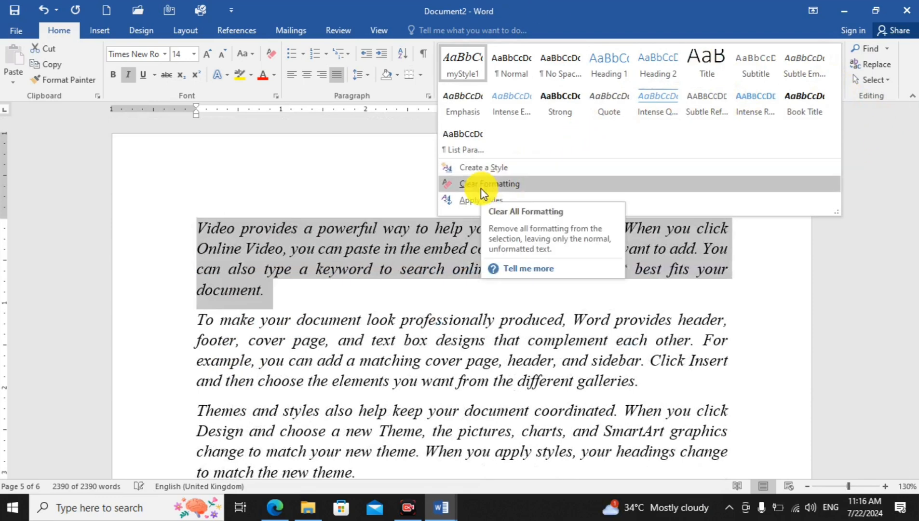
click(481, 188)
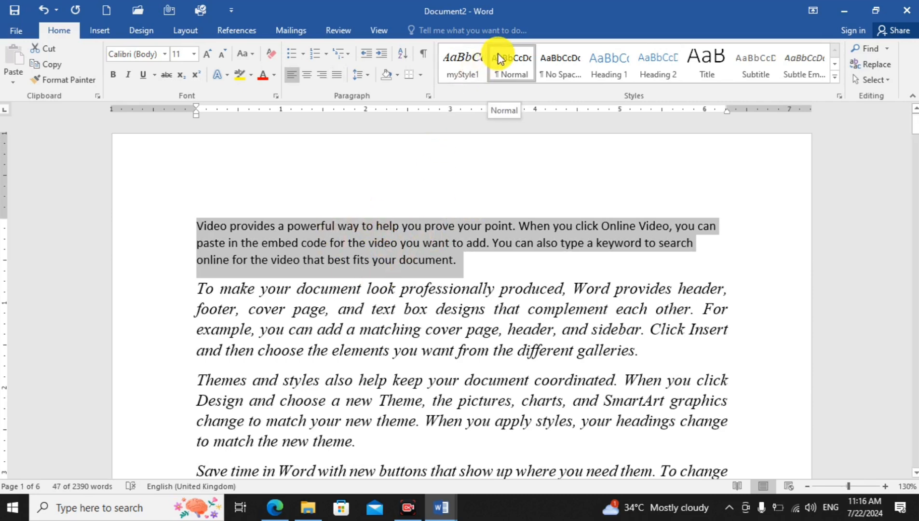
Restore the first paragraph to myStyle1 with Apply Styles, and close the Apply Styles window
click(834, 78)
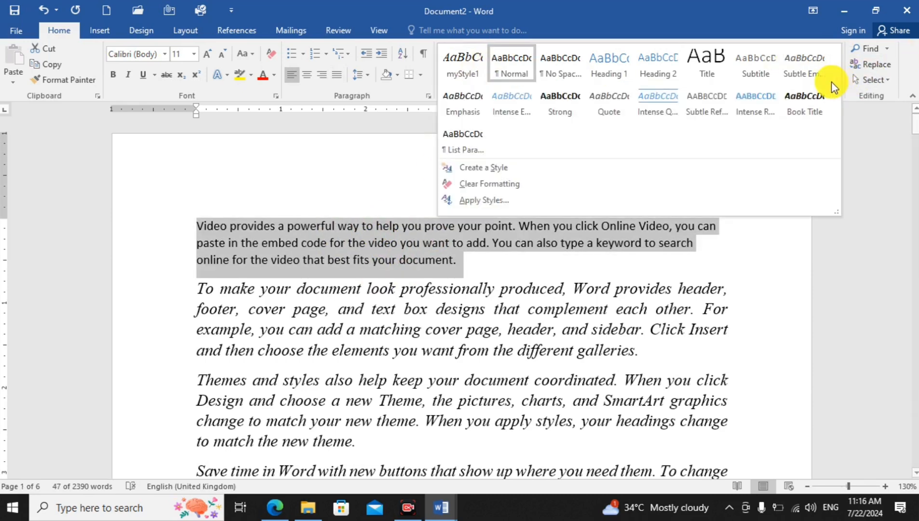
click(482, 200)
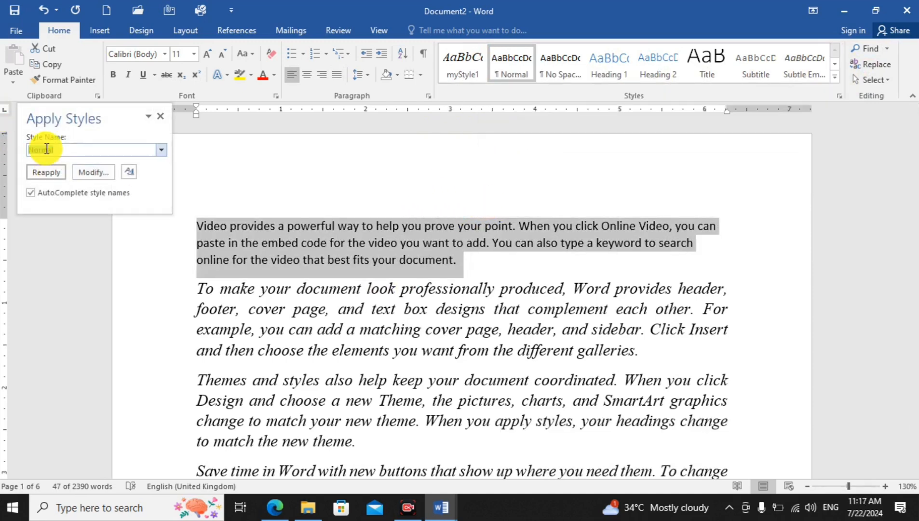
click(161, 149)
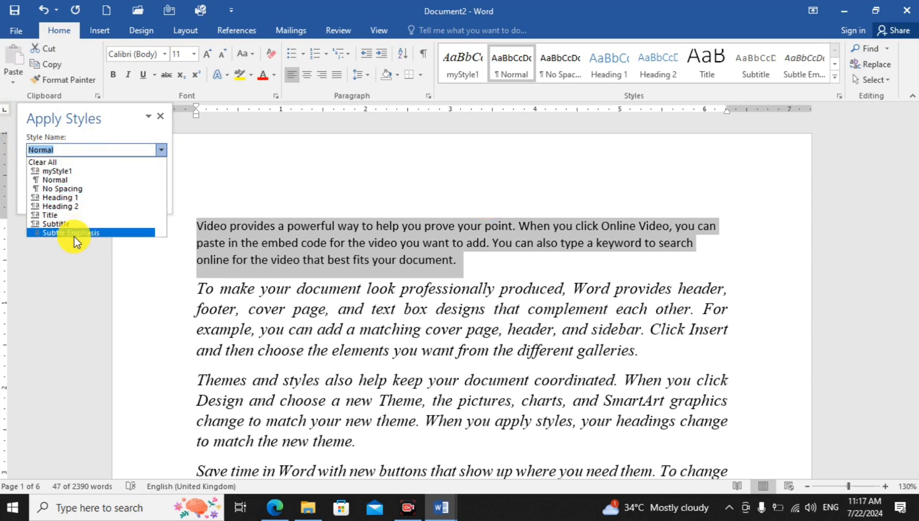
click(60, 170)
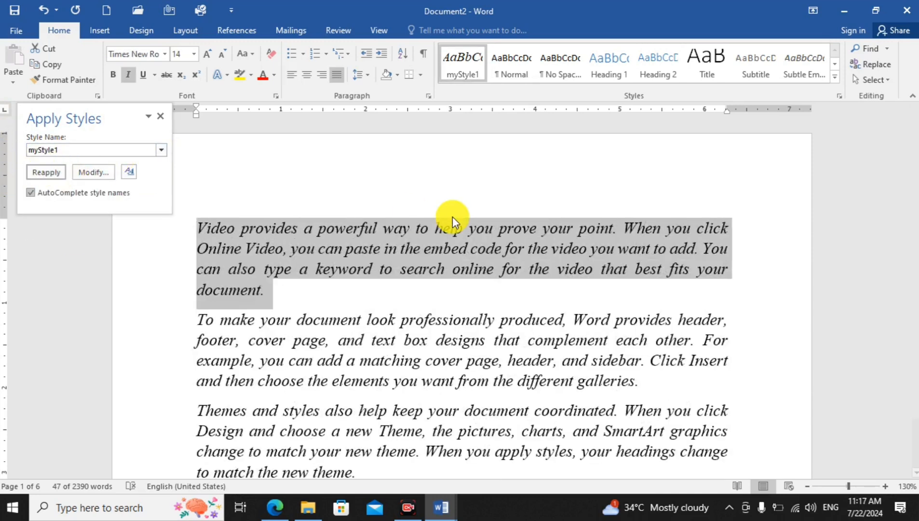
click(355, 289)
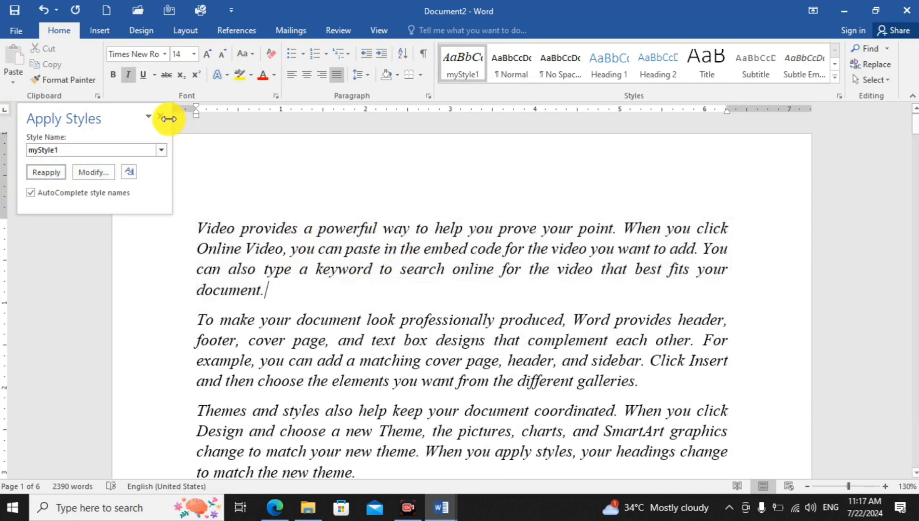
click(162, 117)
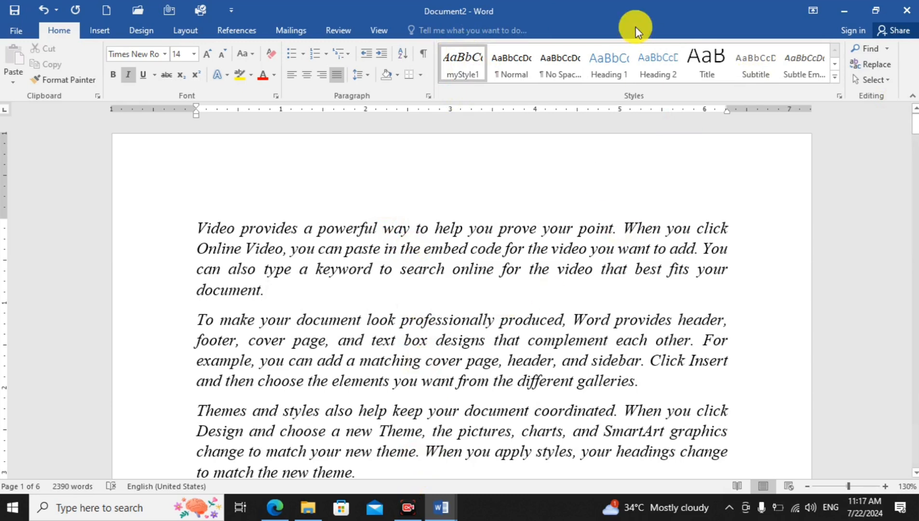
Remove myStyle1 from the Style Gallery and check the gallery's full list of styles
click(835, 76)
click(898, 191)
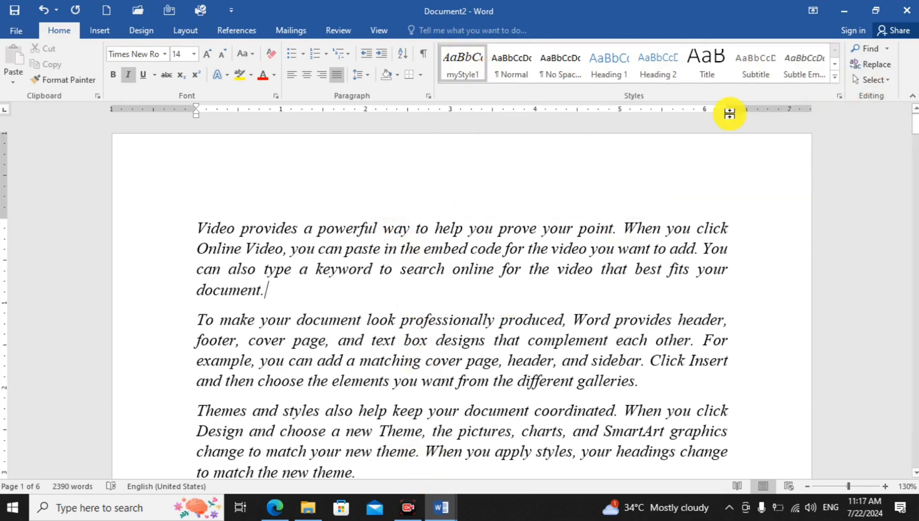
right_click(464, 66)
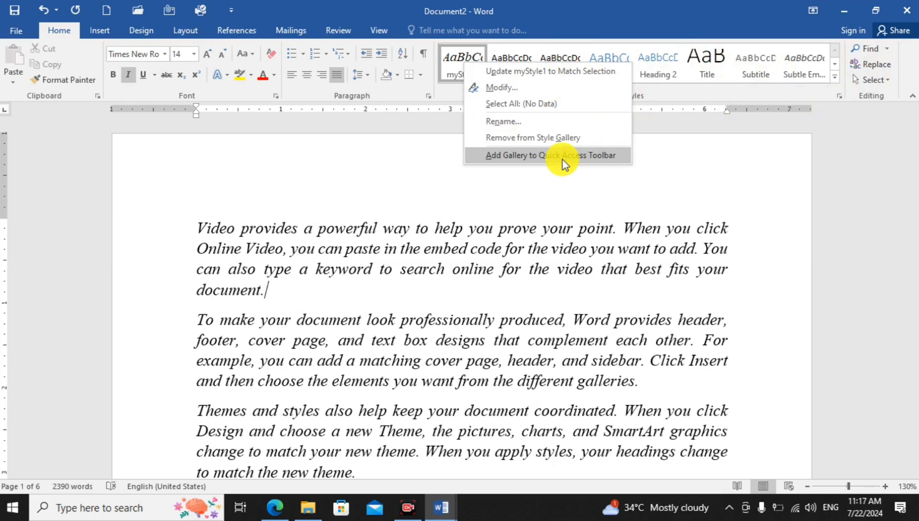
click(530, 144)
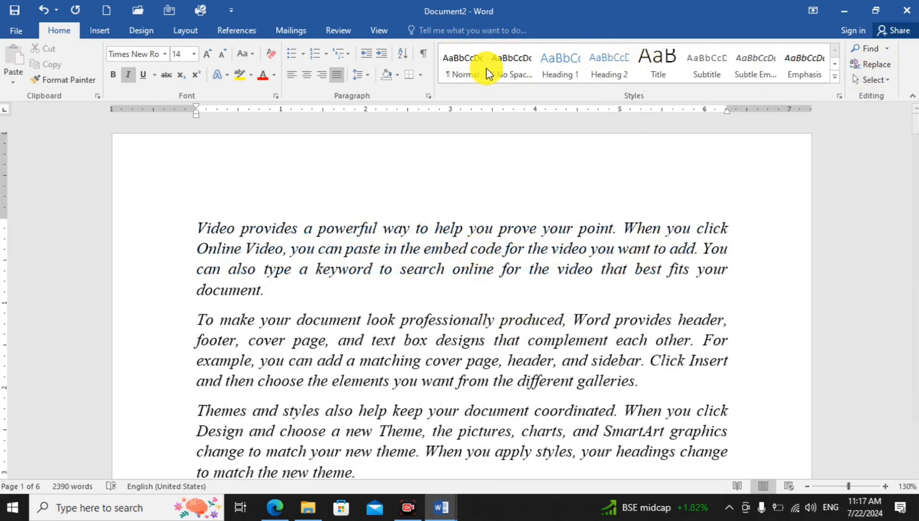
click(834, 77)
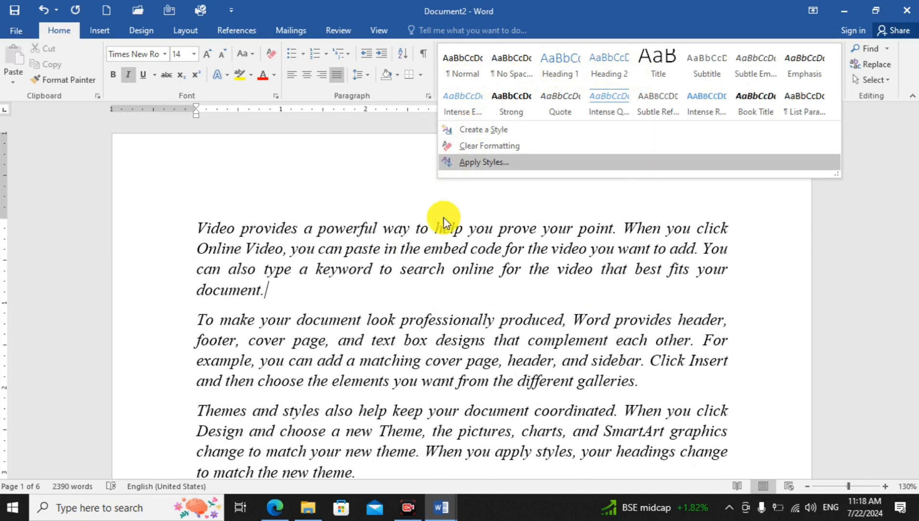
click(478, 299)
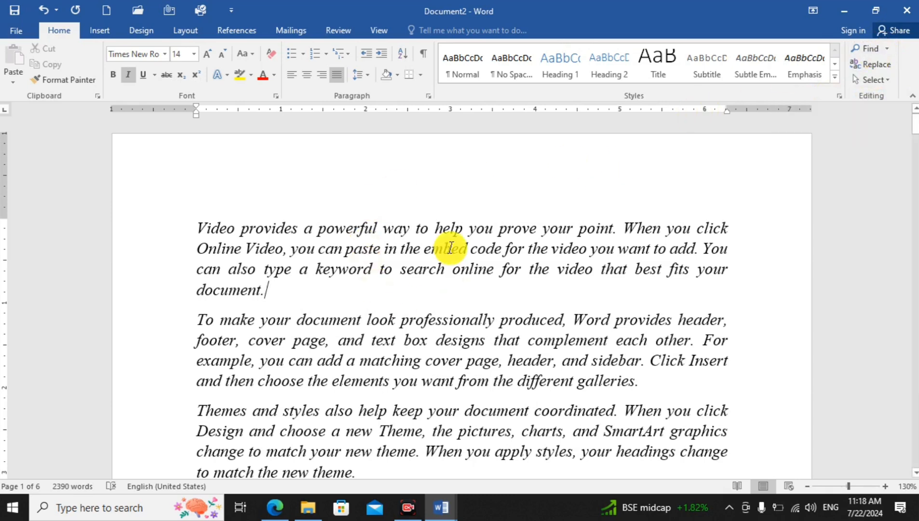
Search the document for "you", and refine the search to "you" followed by a space
click(885, 50)
click(850, 63)
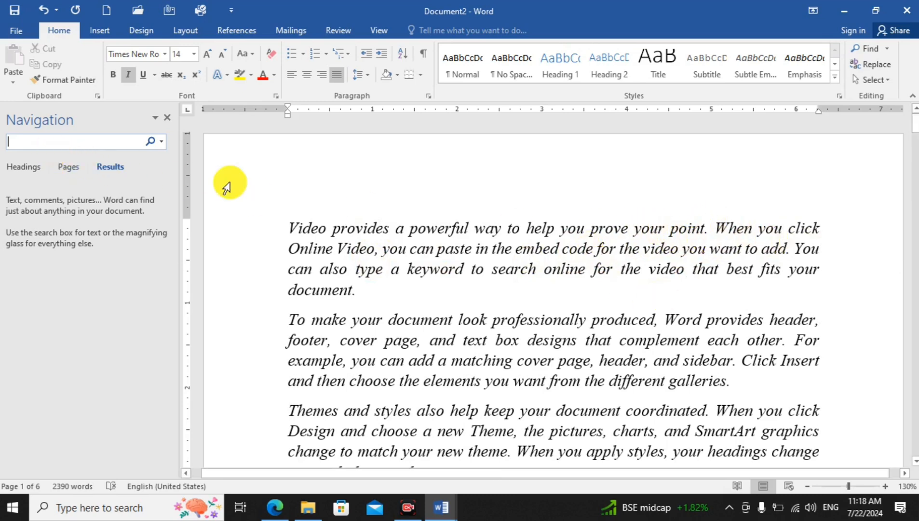
text(you)
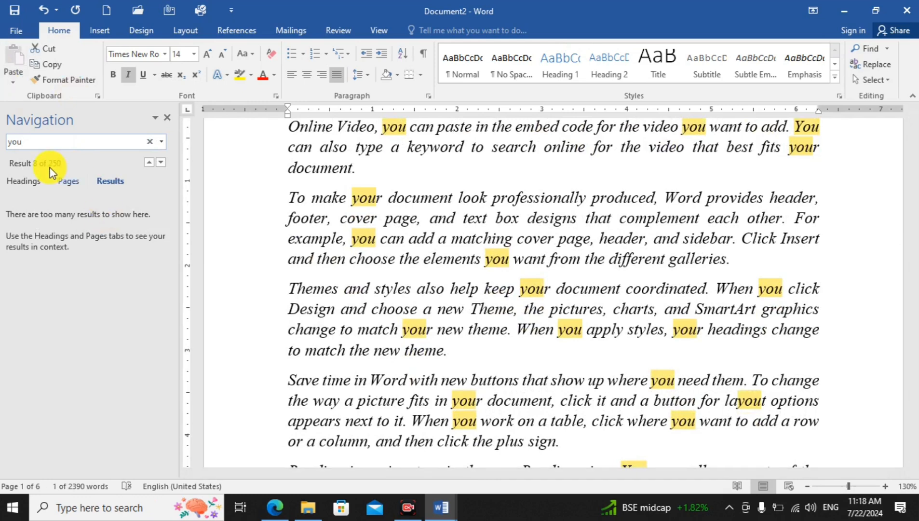
scroll(914, 130, up, 3)
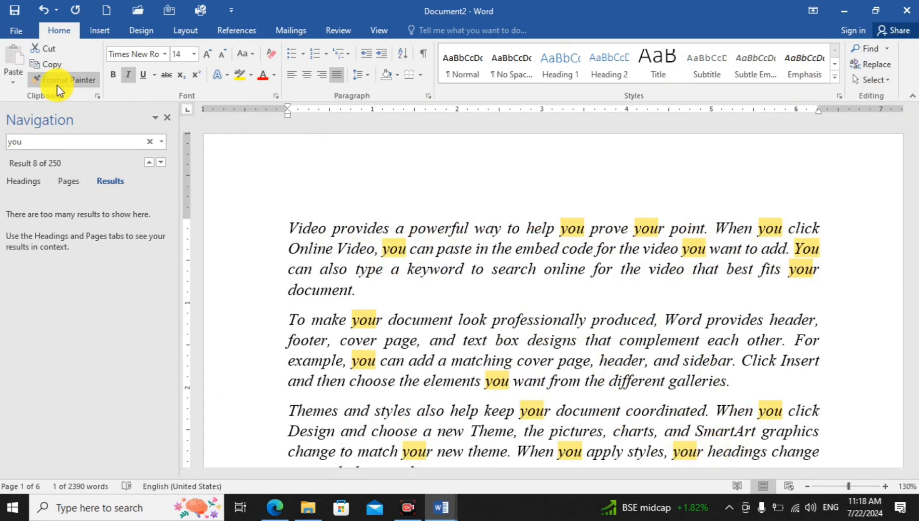
click(30, 144)
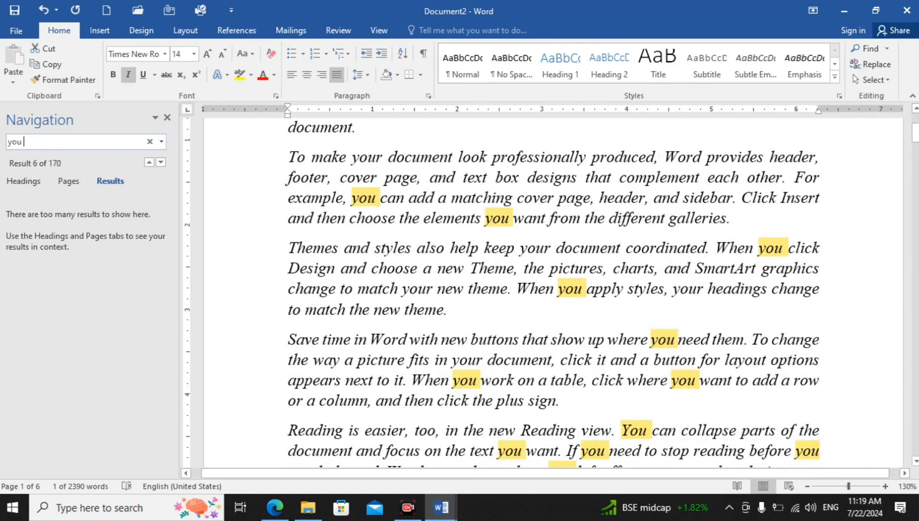
Close the search pane, and find the first two occurrences of "you" from the document's beginning with Find and Replace
scroll(519, 258, up, 3)
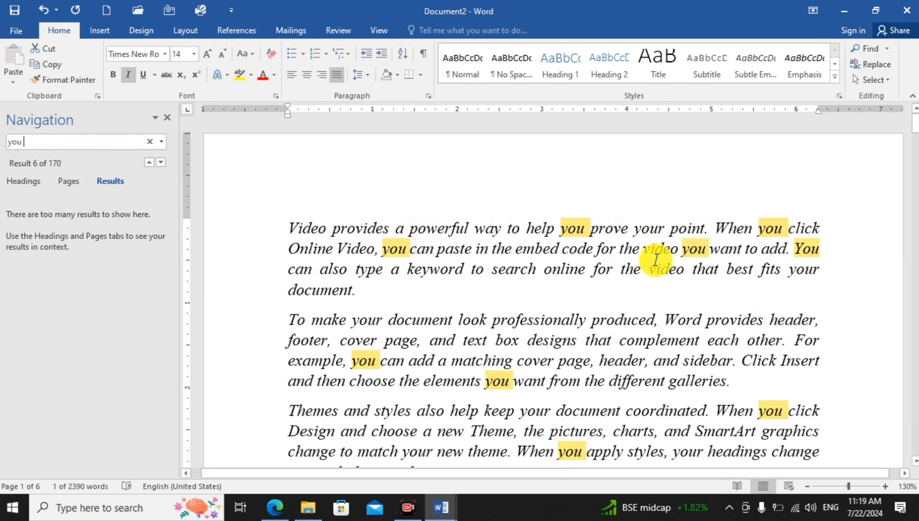
click(167, 117)
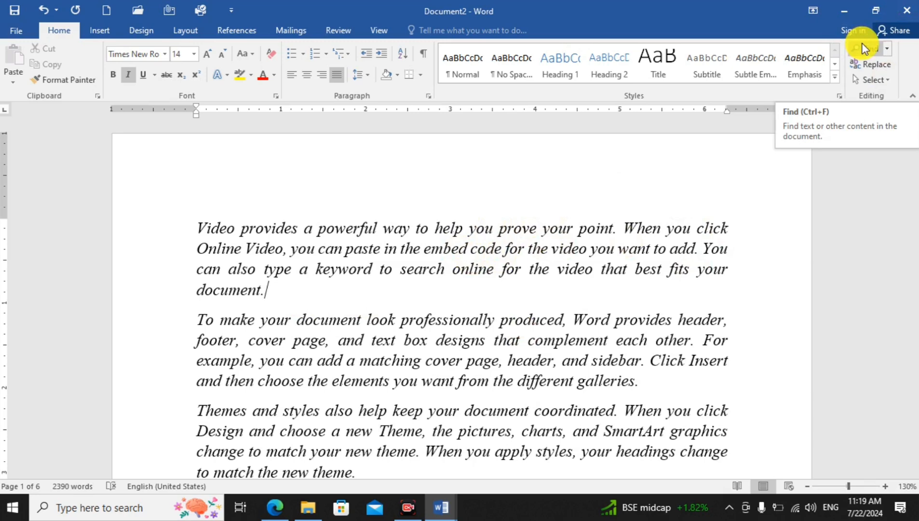
click(871, 67)
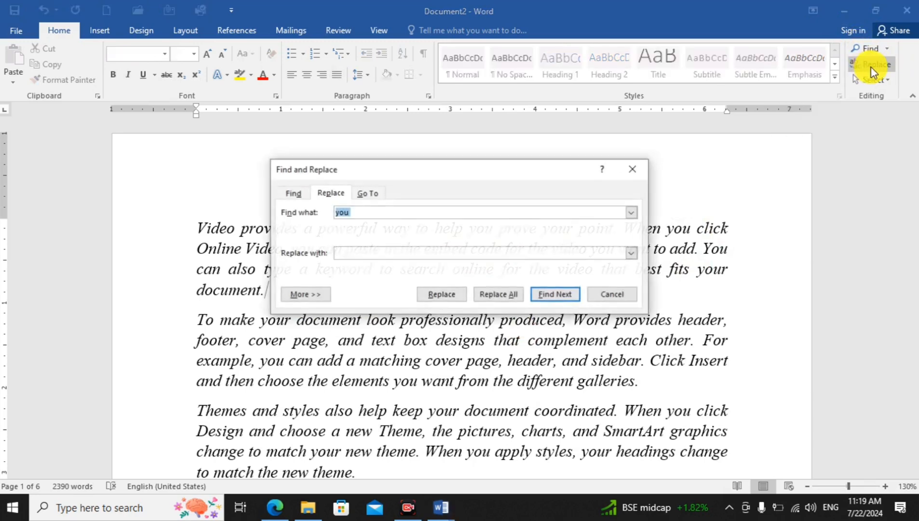
drag(427, 170, 508, 134)
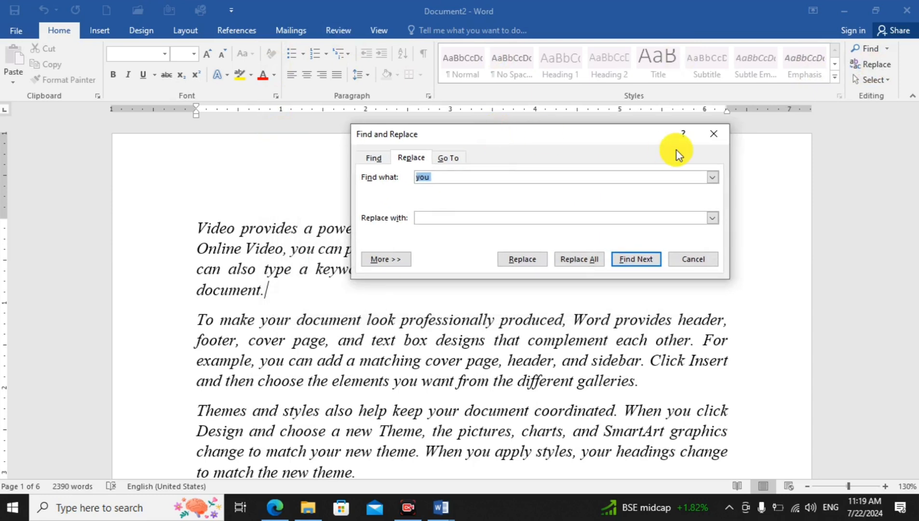
click(367, 159)
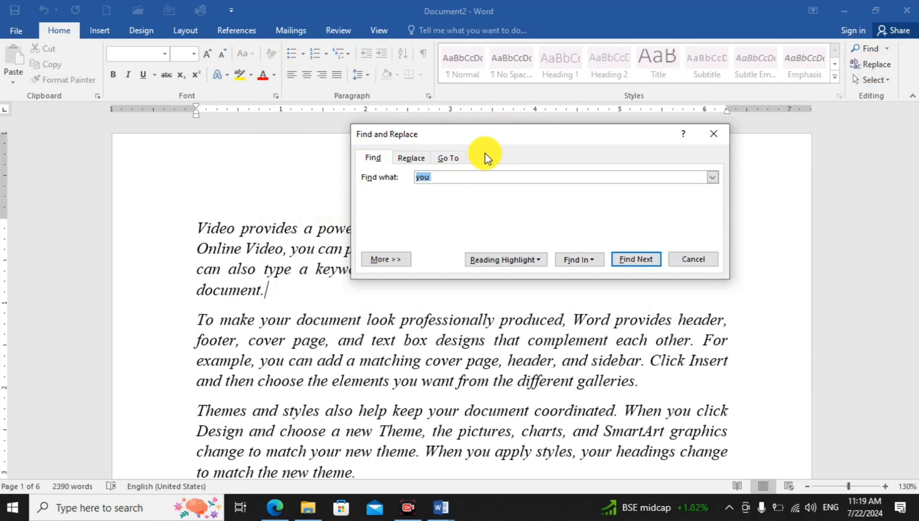
drag(550, 136, 588, 259)
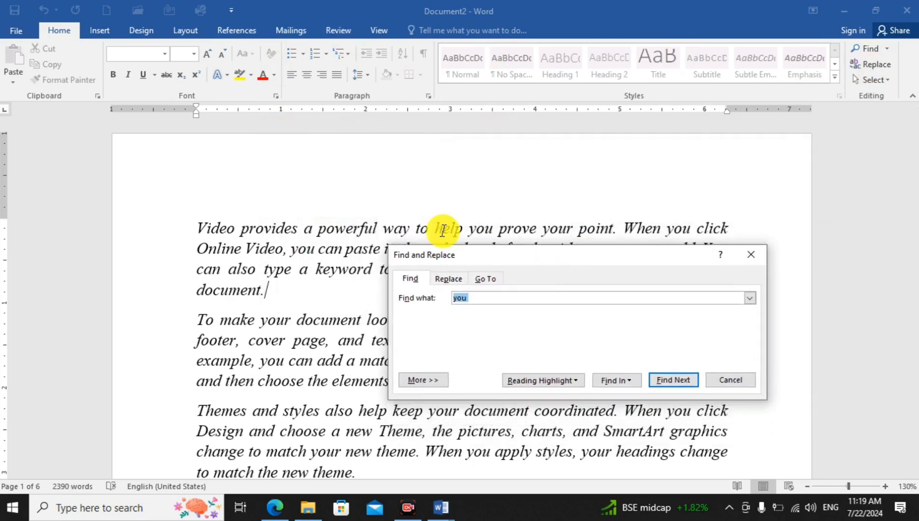
click(198, 228)
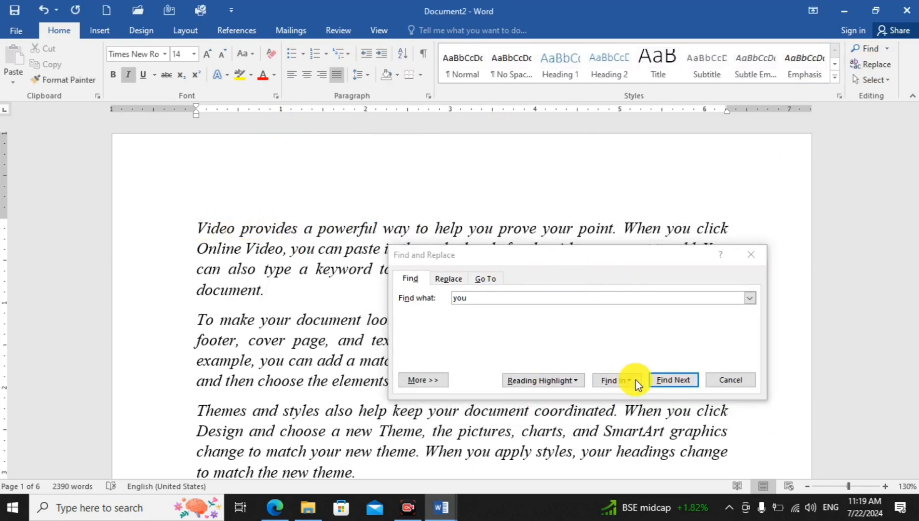
click(665, 386)
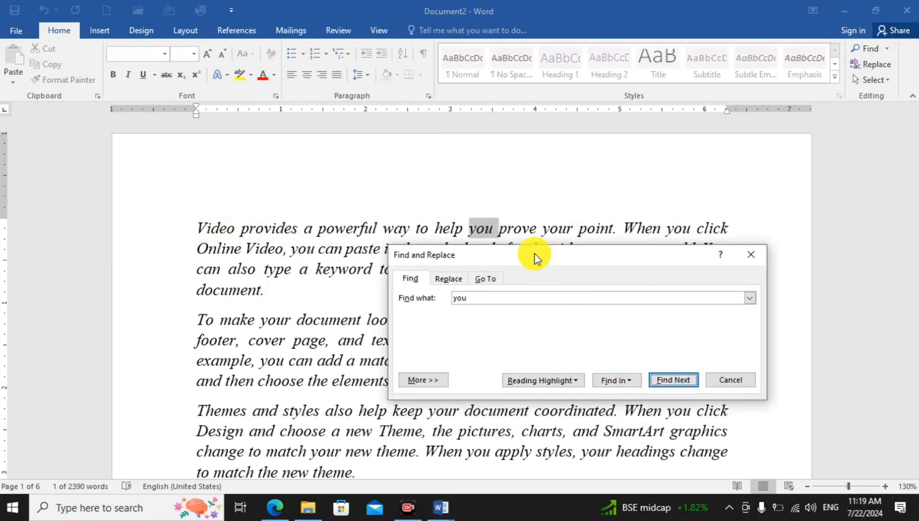
click(673, 386)
drag(586, 257, 695, 314)
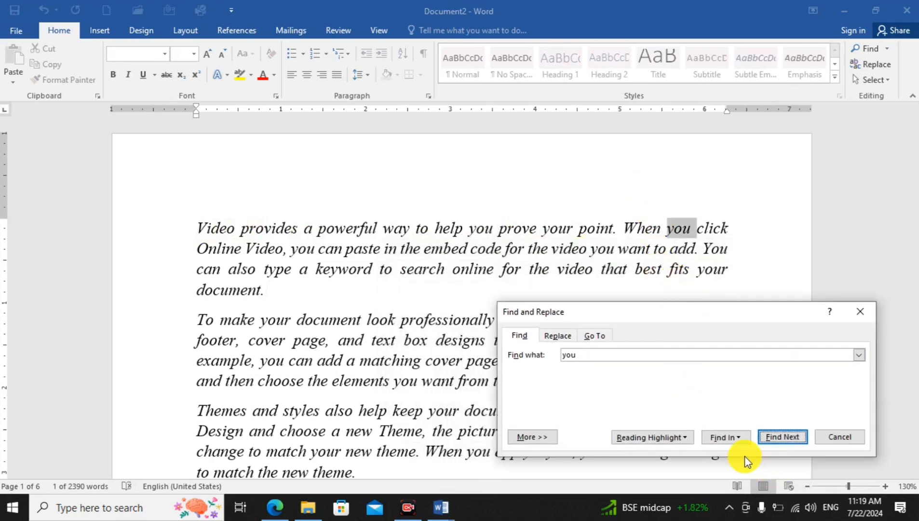
Find and select all occurrences of "you" in the main document, and give them a yellow text highlight
click(741, 440)
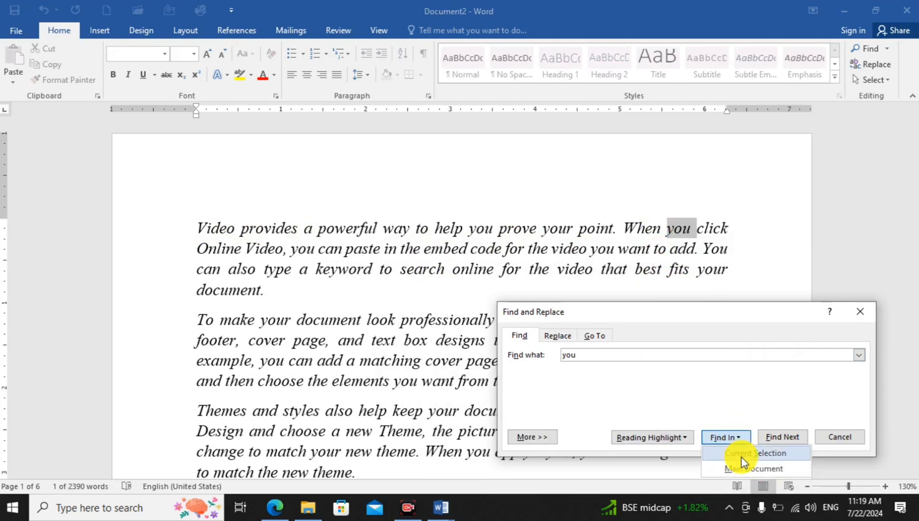
click(739, 452)
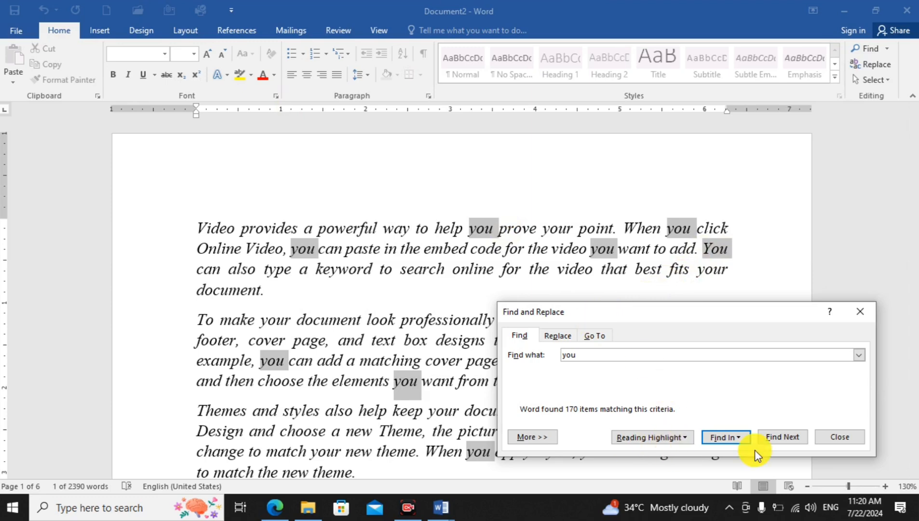
click(239, 75)
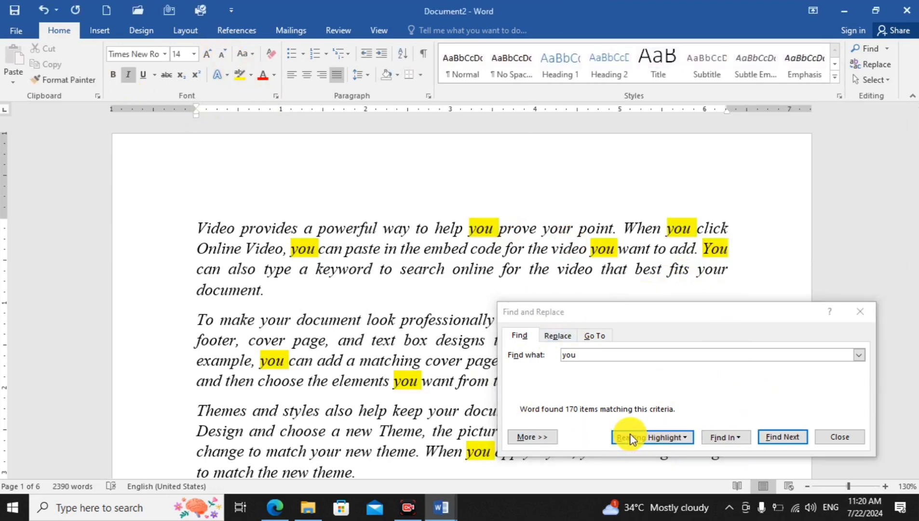
Apply Reading Highlight to all occurrences of "you", close Find and Replace, and undo the yellow text highlighting
click(652, 436)
click(648, 452)
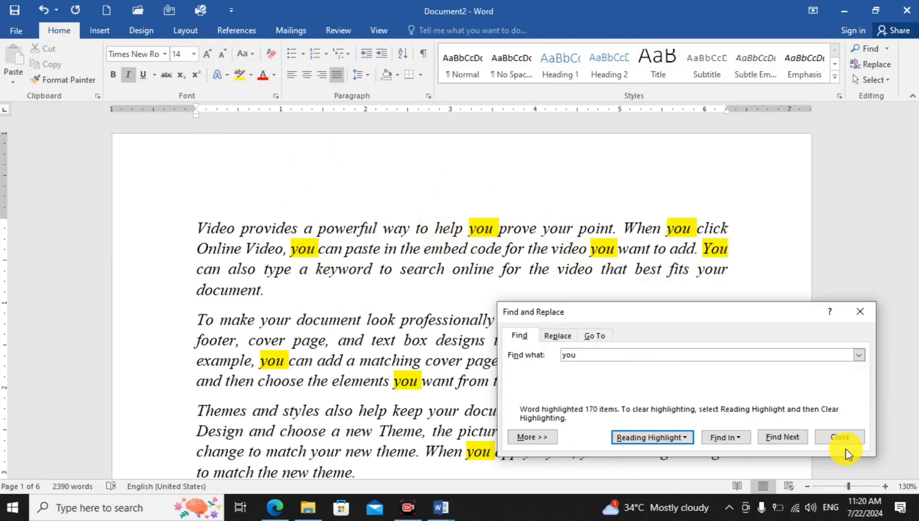
click(837, 435)
key(ctrl+z)
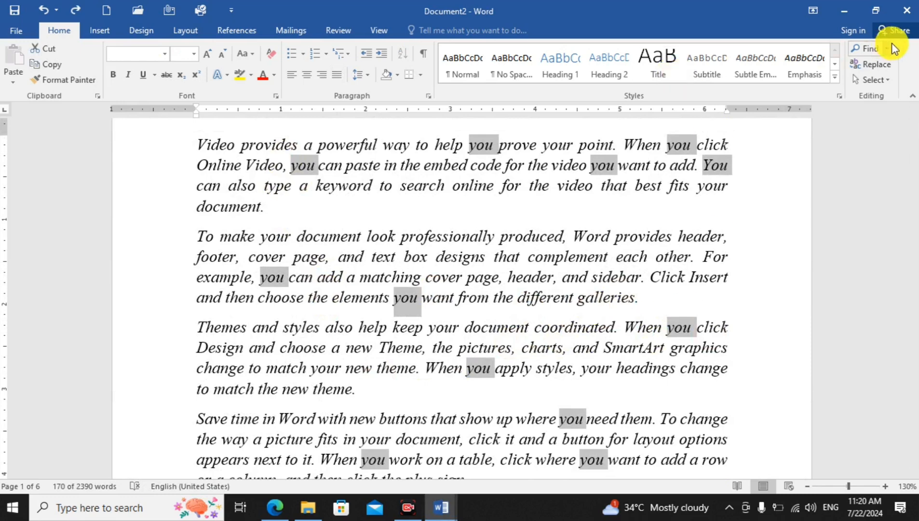
Mark every occurrence of "you" with Reading Highlight from the Find options, and clear that highlighting again
click(876, 64)
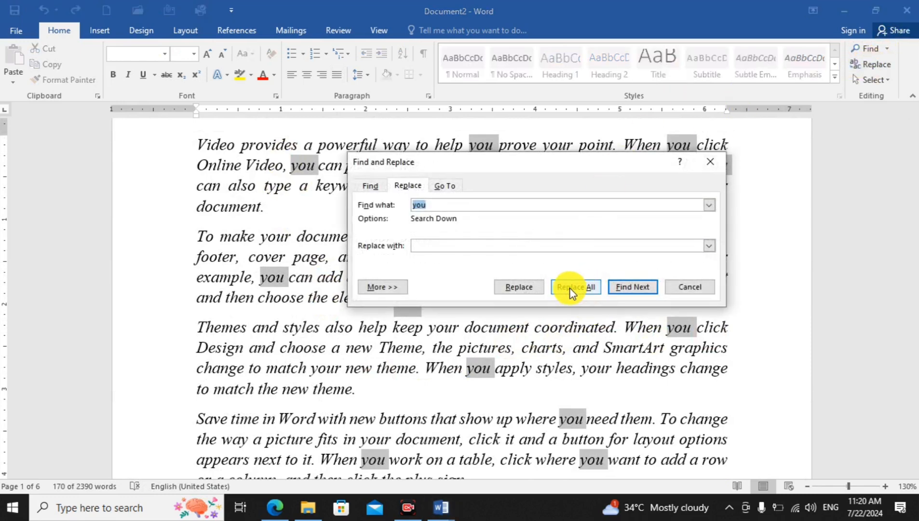
click(370, 186)
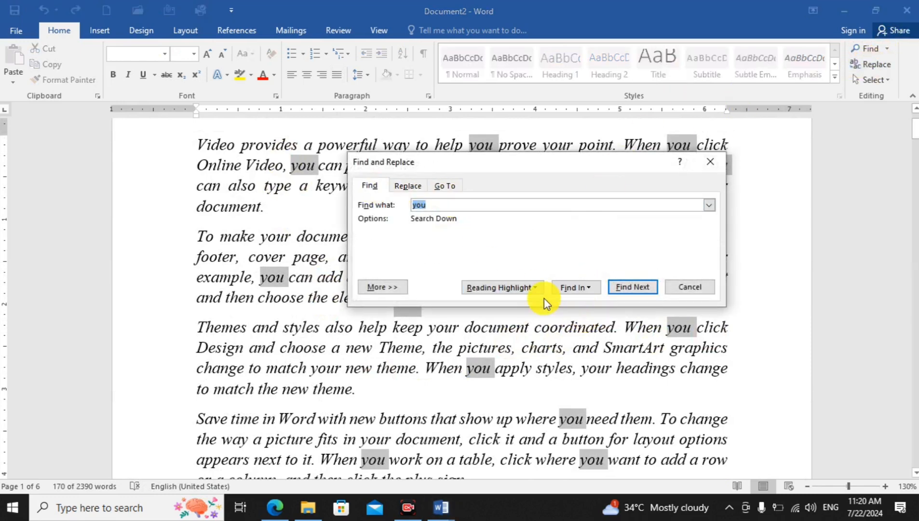
click(524, 288)
click(502, 304)
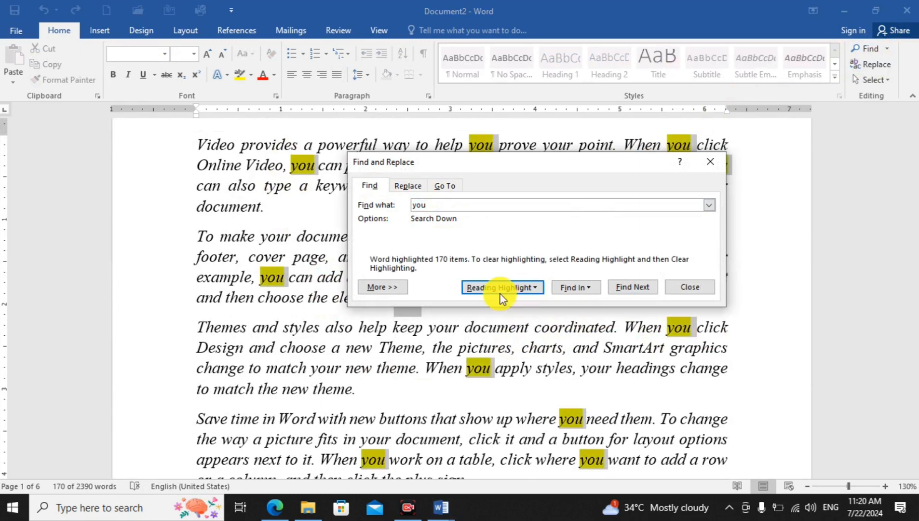
drag(427, 165, 427, 196)
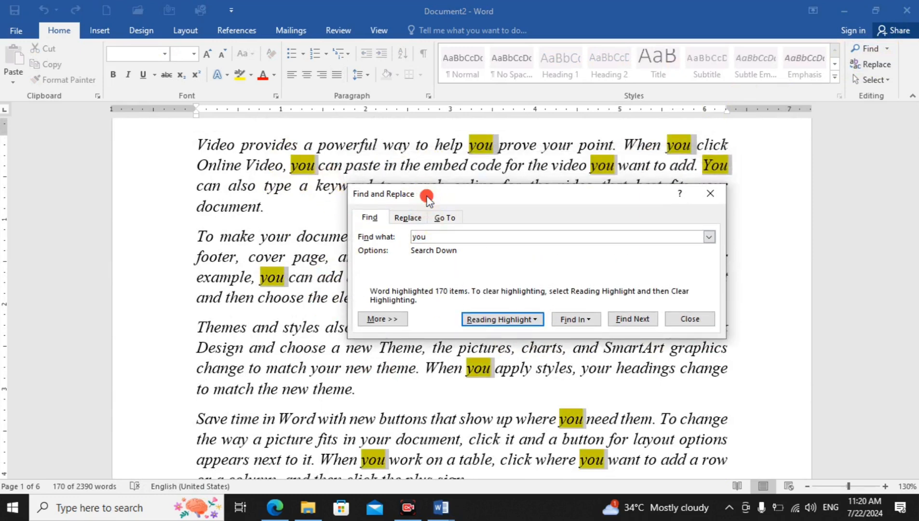
click(529, 318)
click(507, 348)
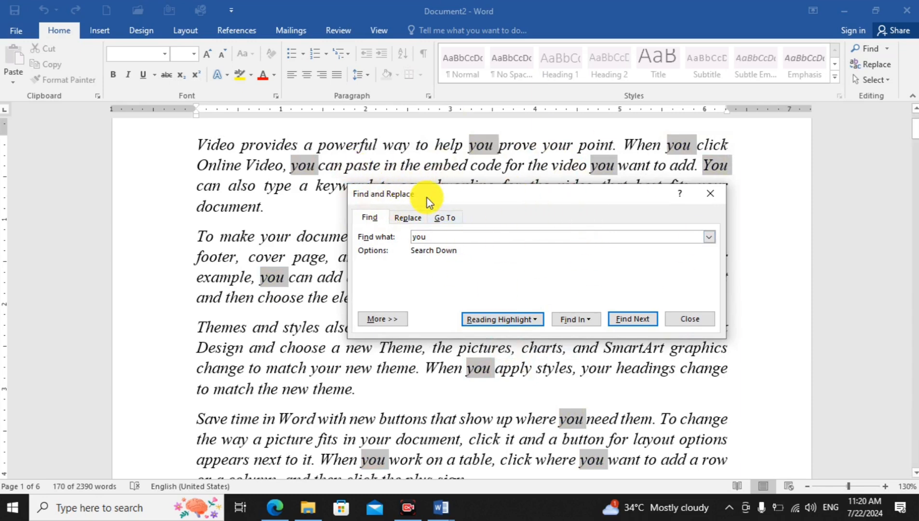
Replace all occurrences of "you" with "ARE", each followed by a space, continuing the search through the whole document
click(400, 219)
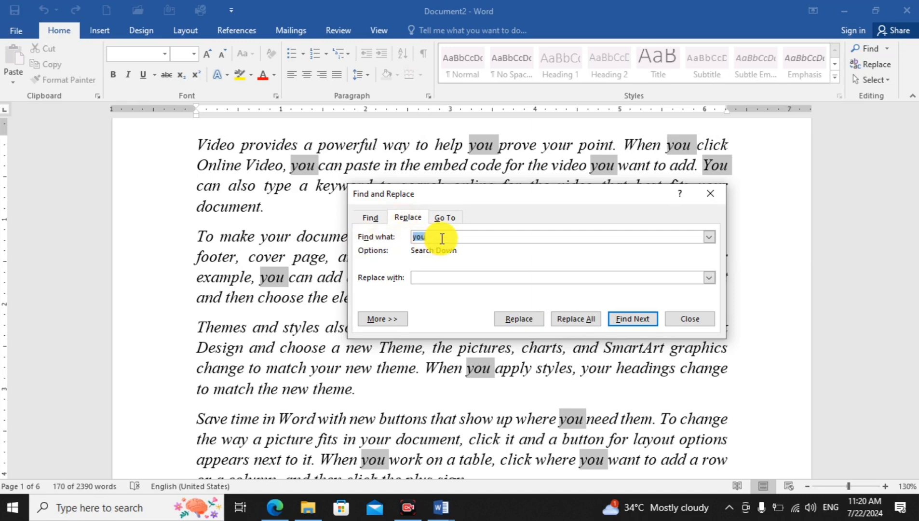
click(428, 277)
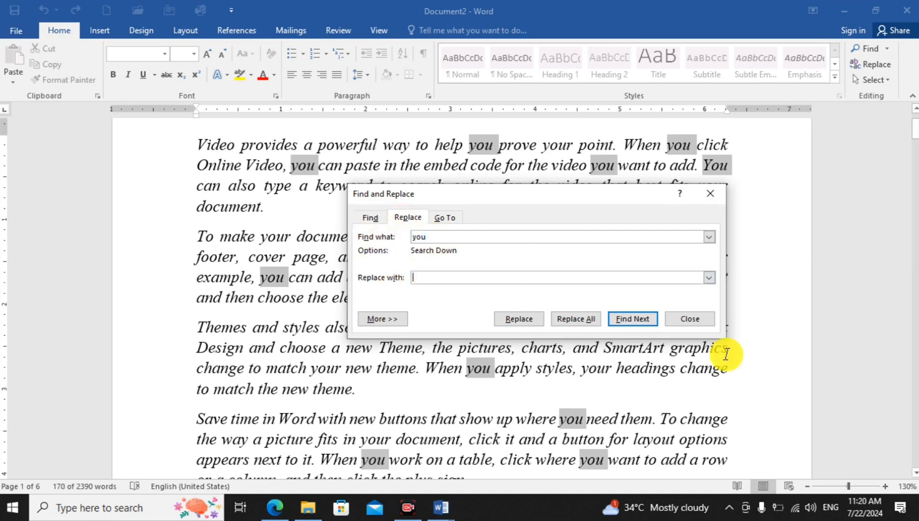
text(ARE)
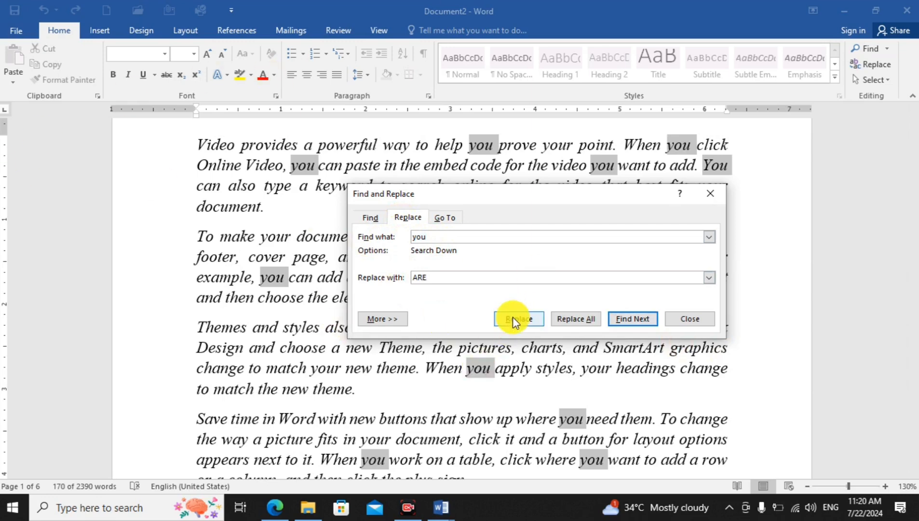
click(575, 317)
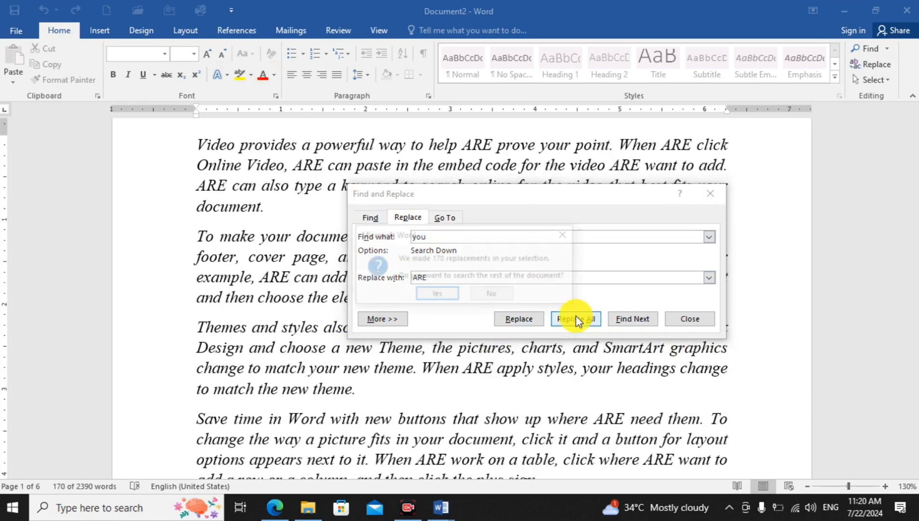
click(434, 291)
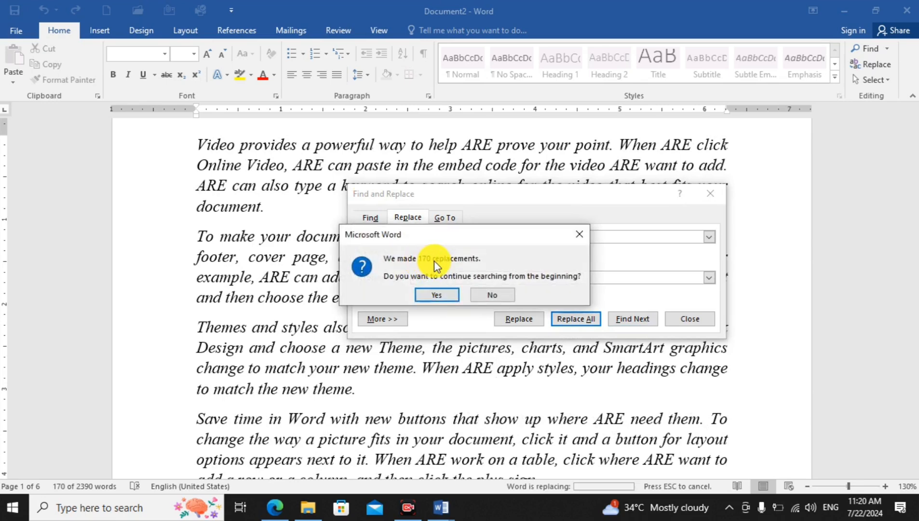
click(436, 295)
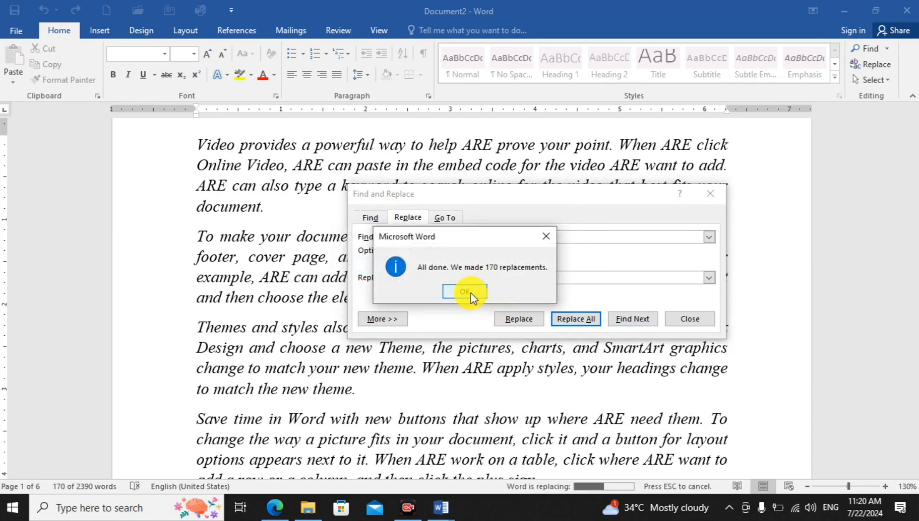
click(464, 291)
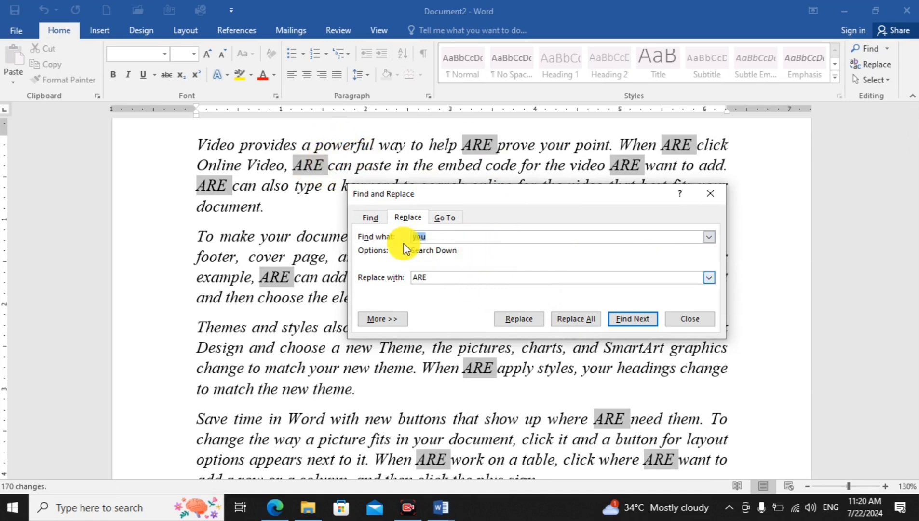
View the Go To options, close Find and Replace, and look through the replaced words down to the last page
click(450, 218)
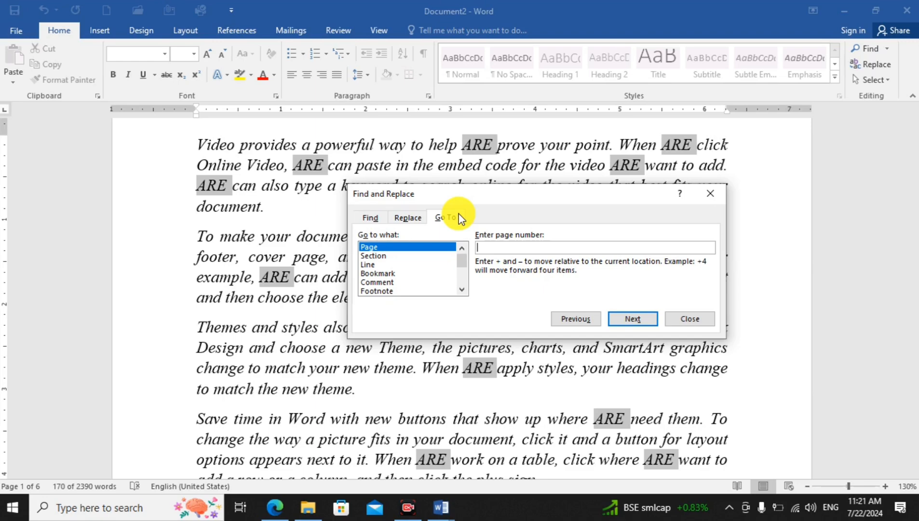
click(695, 322)
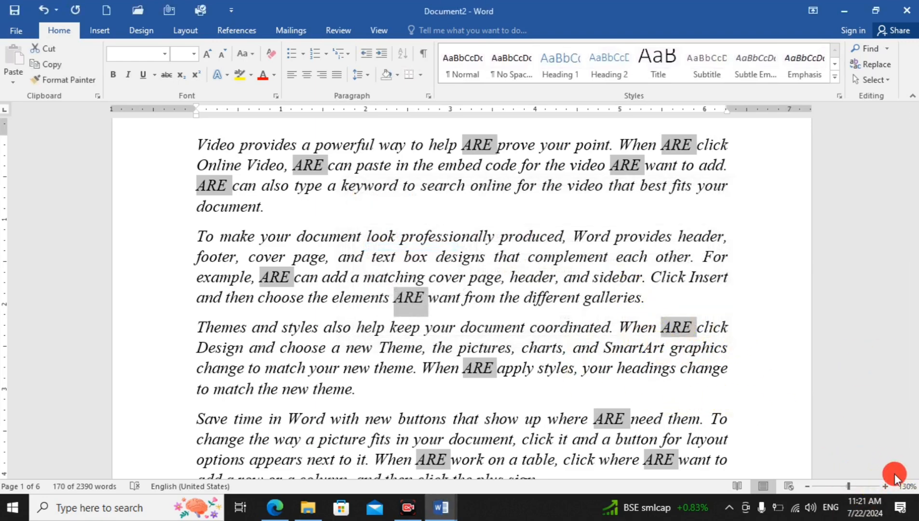
scroll(464, 308, up, 5)
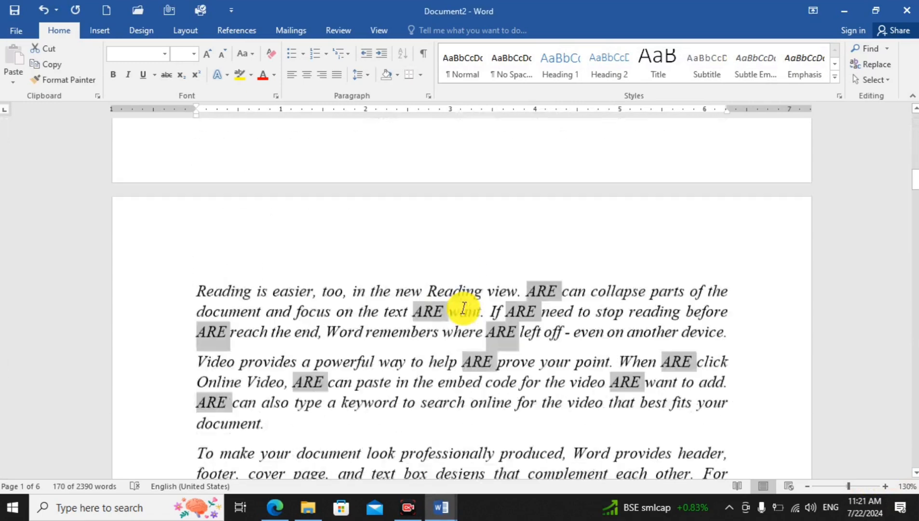
scroll(463, 307, down, 3)
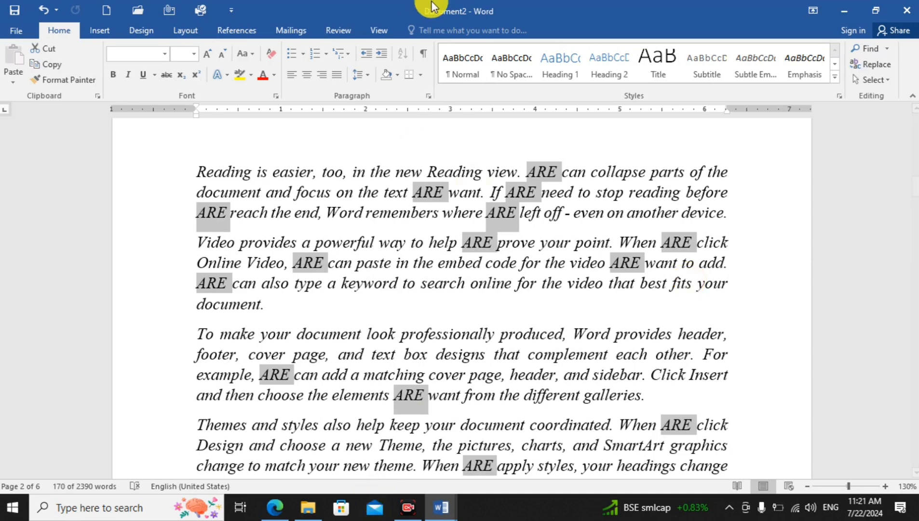
scroll(516, 261, up, 3)
scroll(521, 307, up, 12)
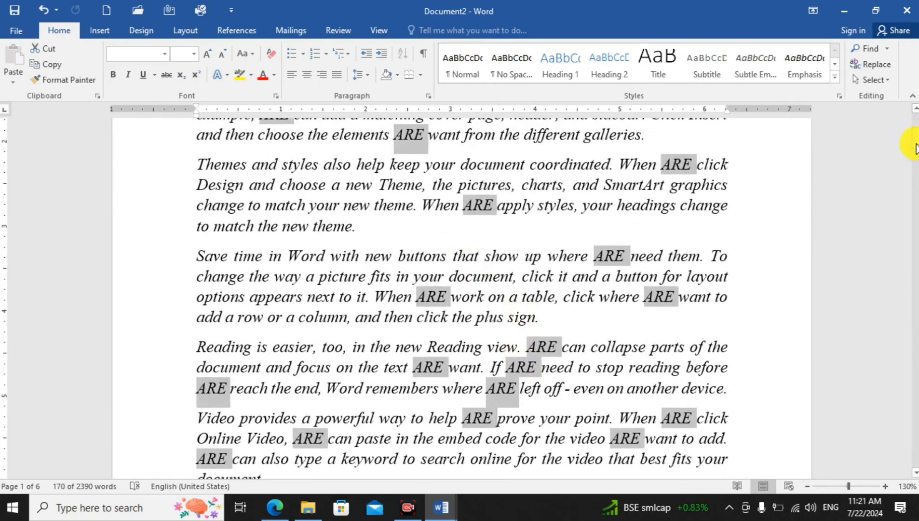
drag(914, 147, 908, 425)
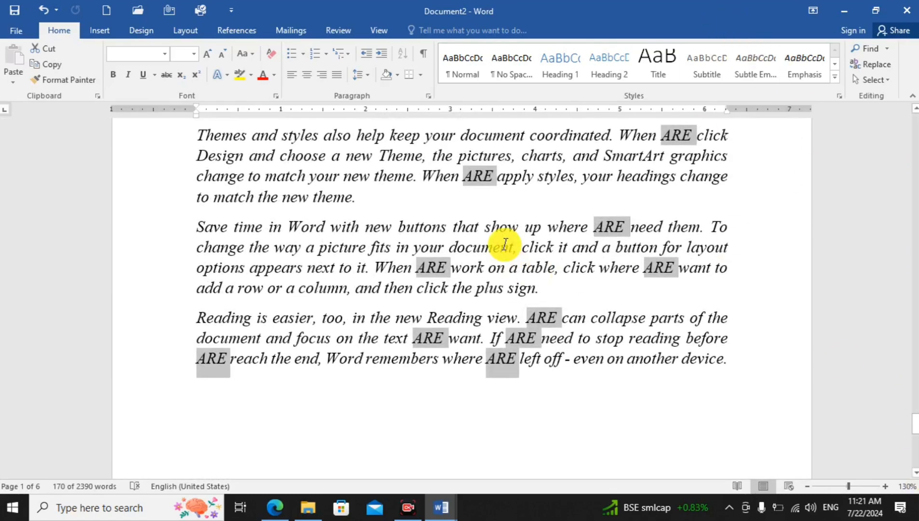
Examine the Go To target types in Find and Replace, from Section, Line, Bookmark, Comment and Footnote to the end of the list
click(870, 68)
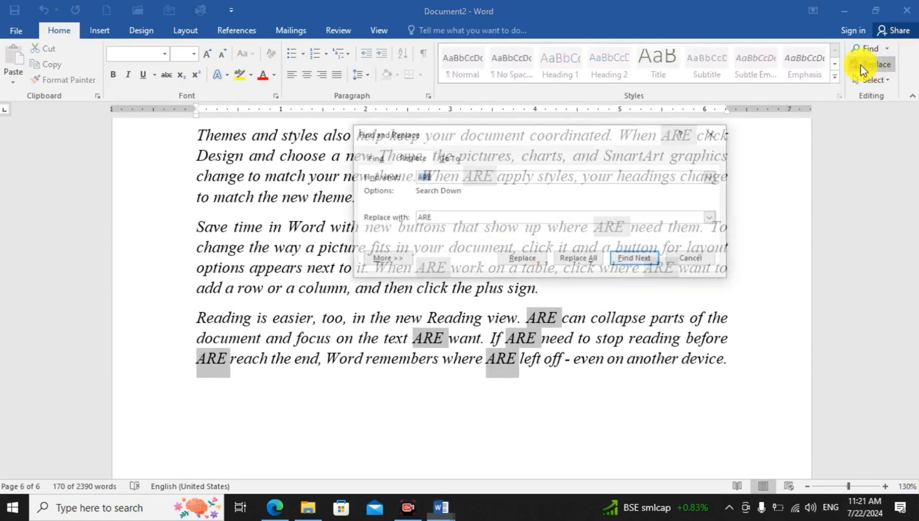
click(447, 158)
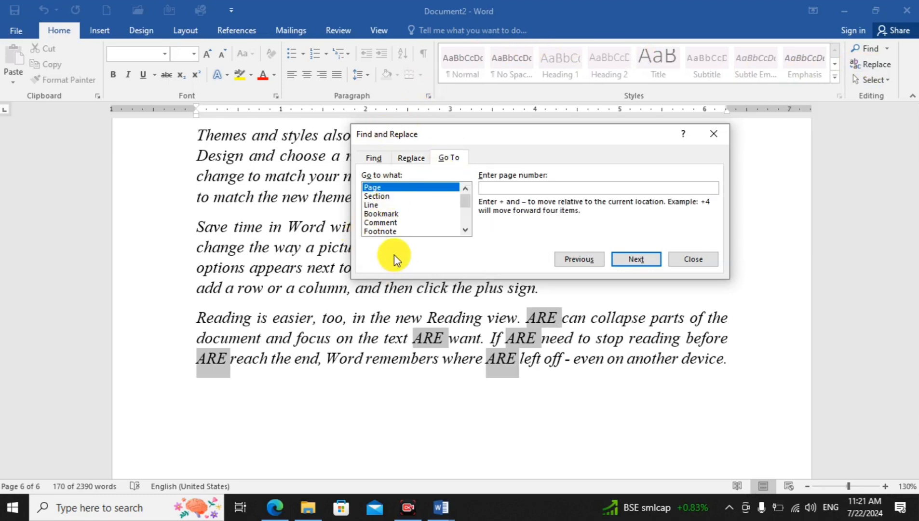
click(381, 196)
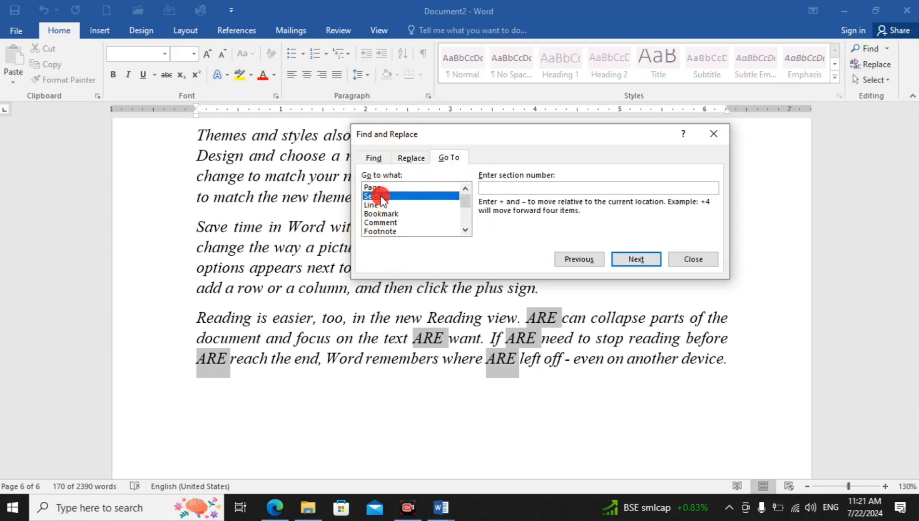
click(370, 205)
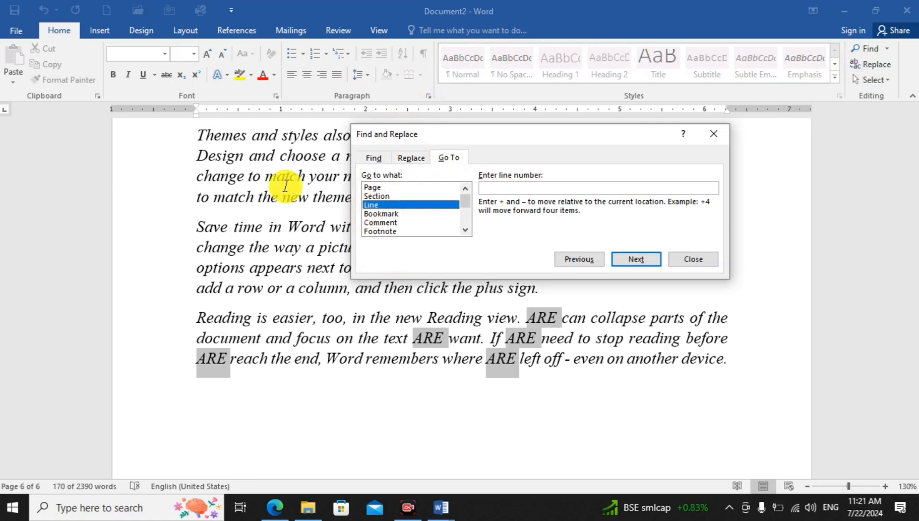
click(386, 213)
click(386, 223)
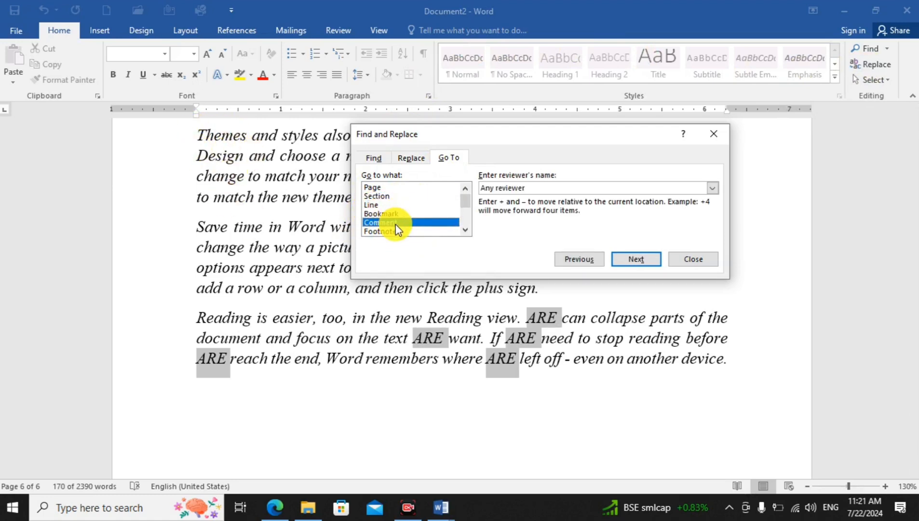
click(393, 230)
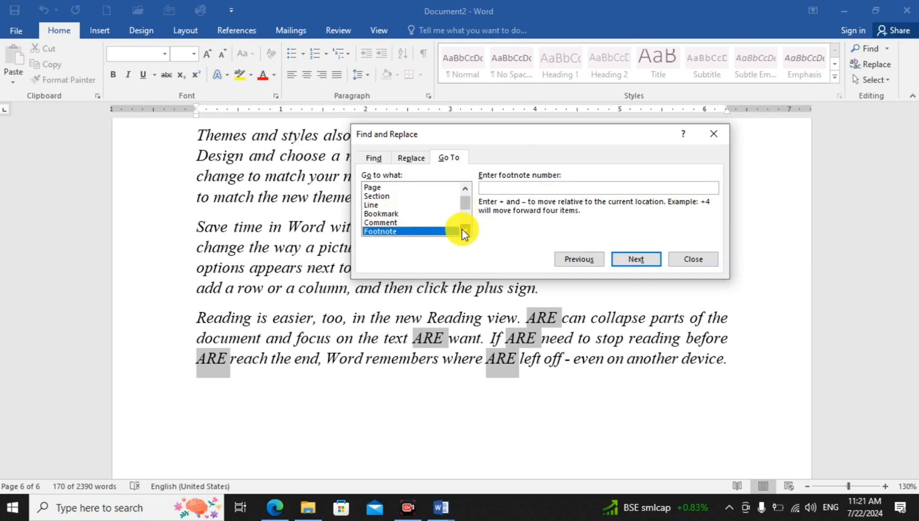
click(465, 231)
click(464, 231)
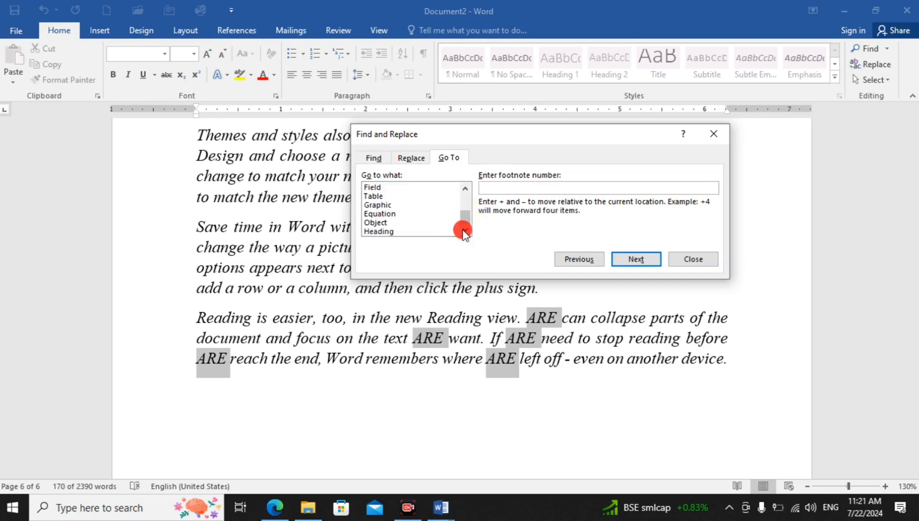
drag(465, 216, 463, 188)
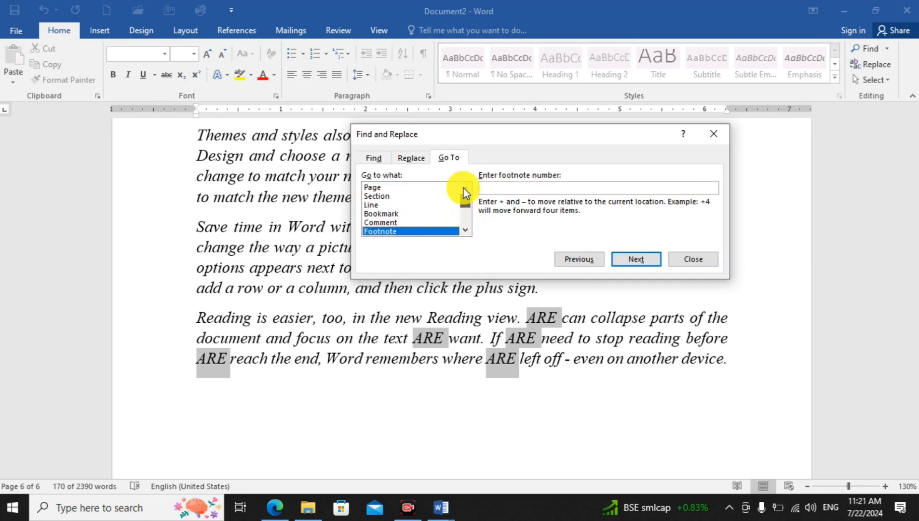
Go to page 3 of the document with Go To and close Find and Replace
click(386, 187)
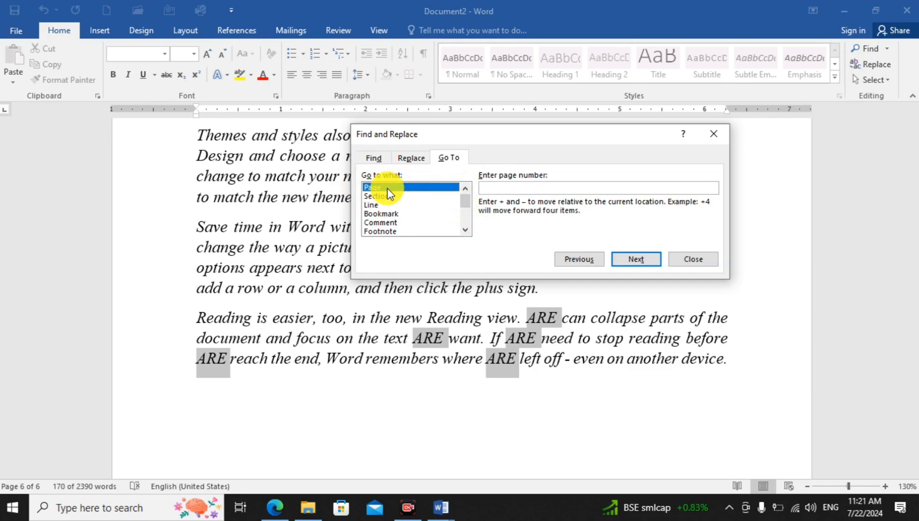
click(498, 187)
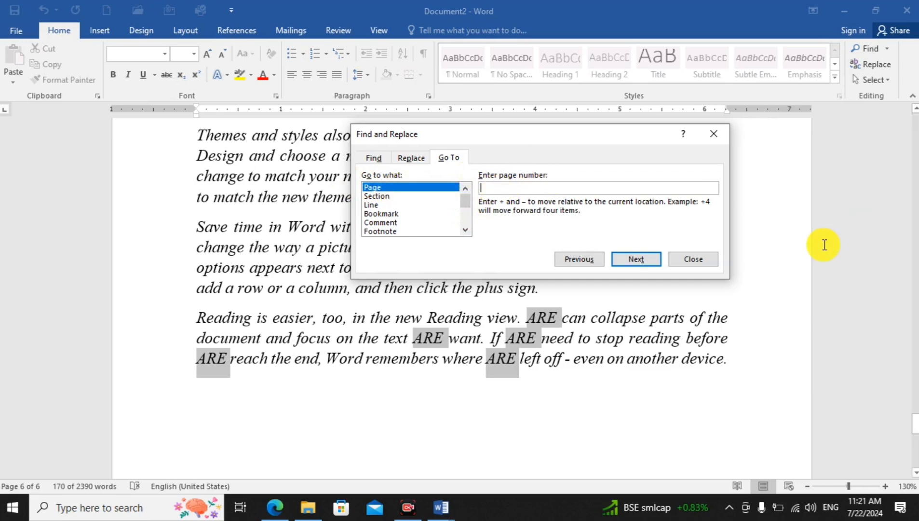
text(3)
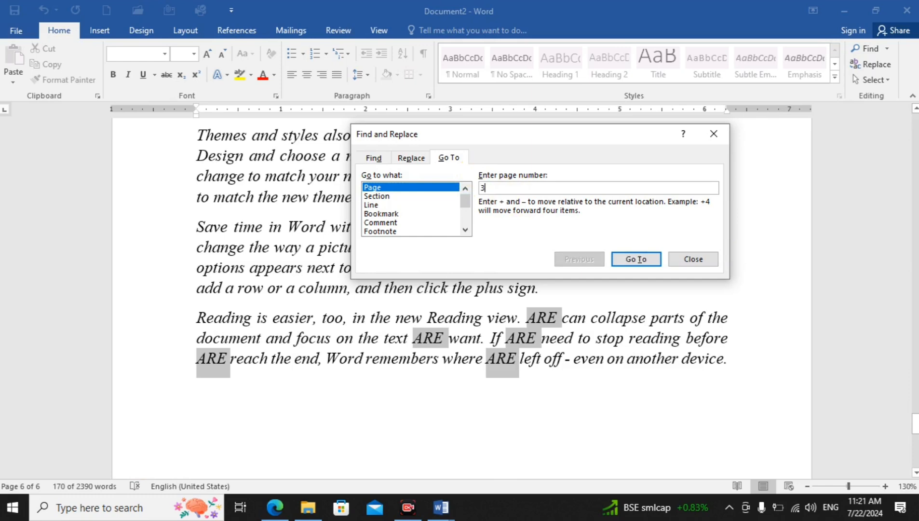
click(631, 260)
click(693, 259)
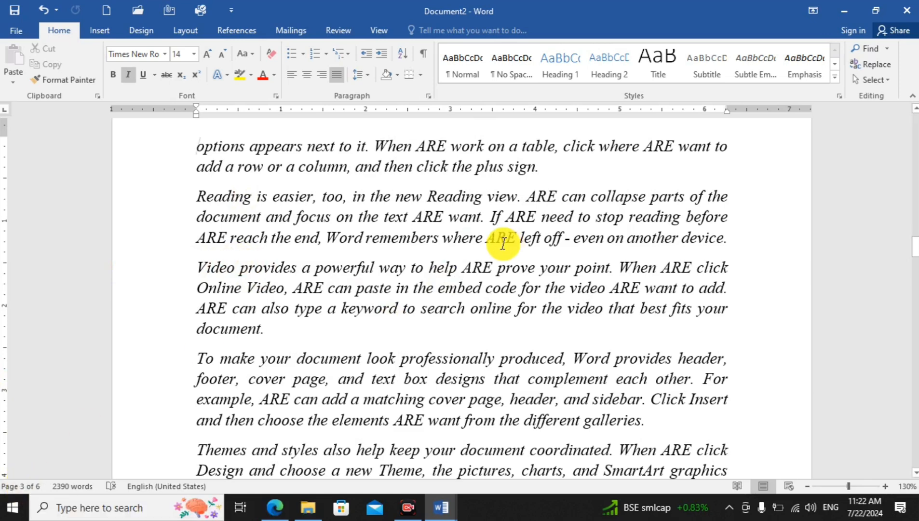
Review the Find, Replace and Go To sections of Find and Replace, and close the dialog
click(871, 64)
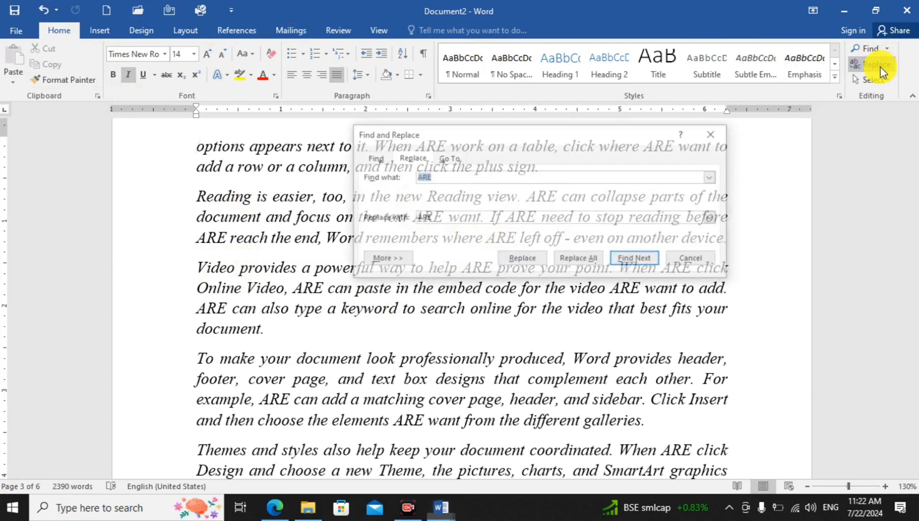
click(372, 159)
click(412, 157)
click(447, 158)
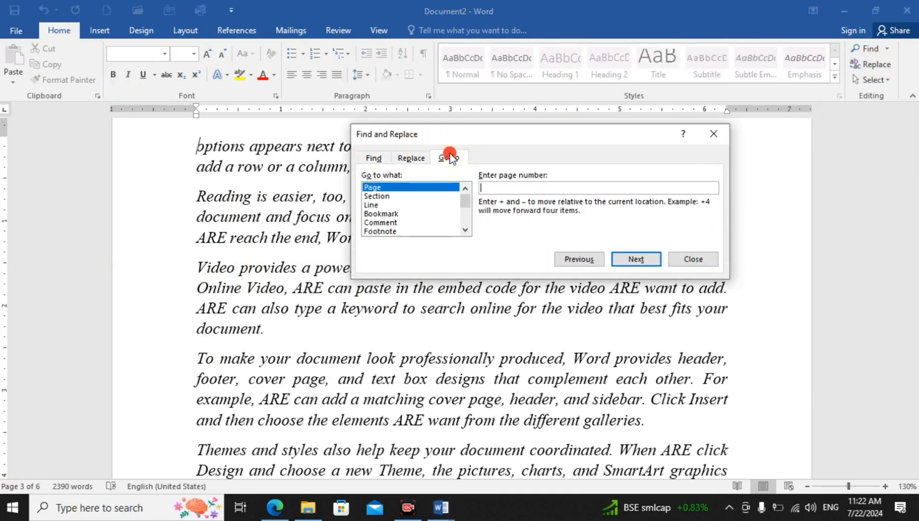
click(694, 259)
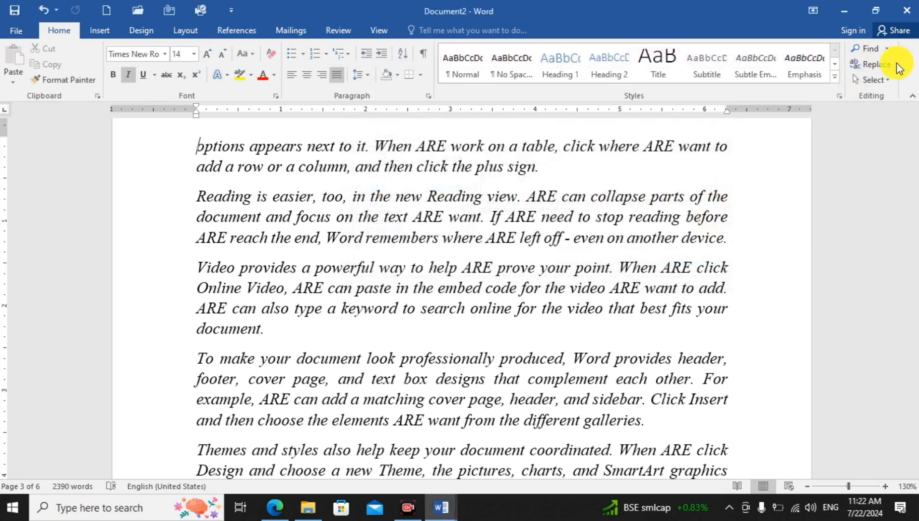
Select all the text in the document with Select All and clear the selection
click(873, 79)
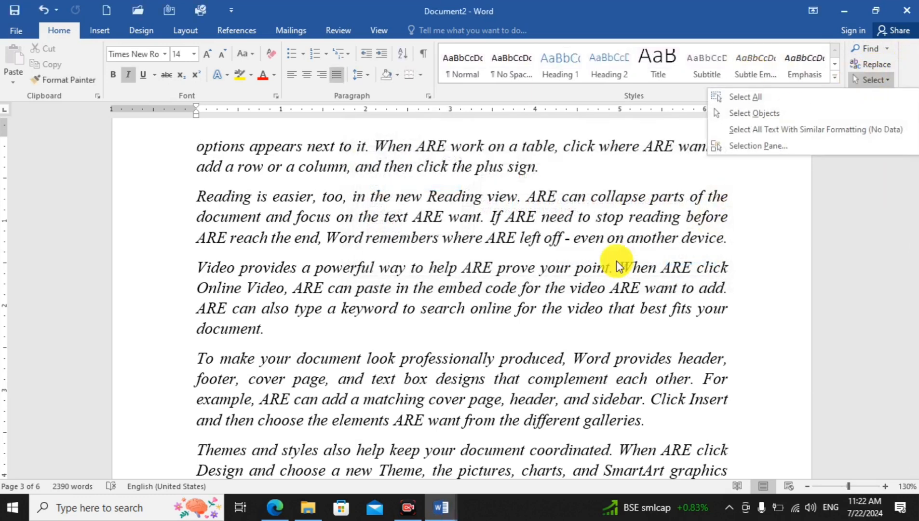
click(743, 95)
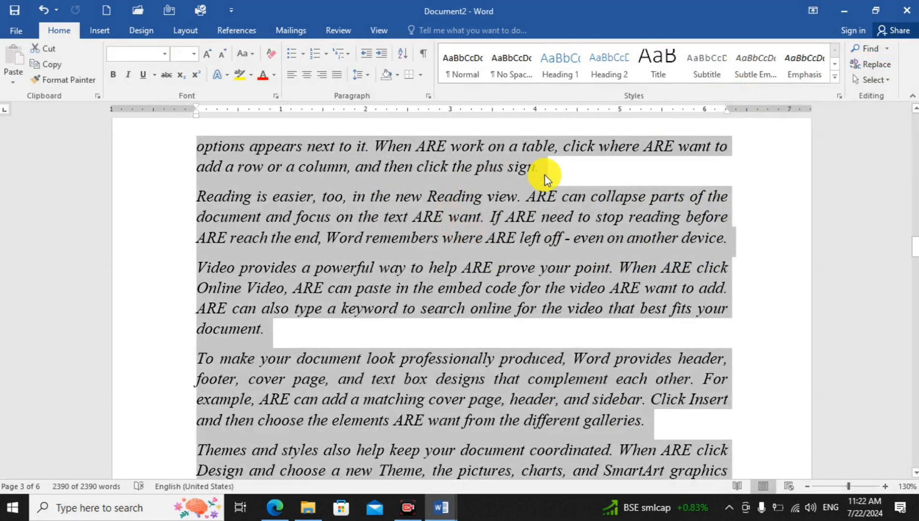
click(617, 191)
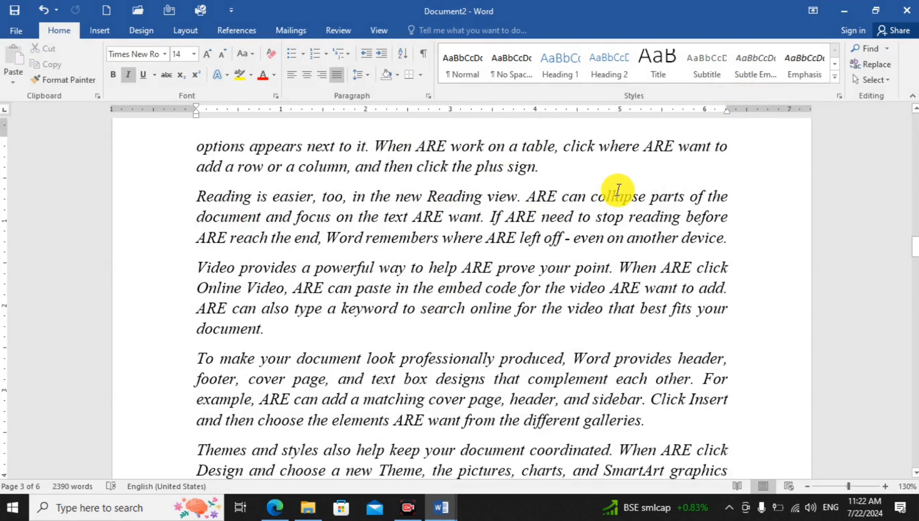
Manually select text from the start of page 1 into the second paragraph, and clear that selection
scroll(618, 191, up, 1)
drag(914, 244, 910, 112)
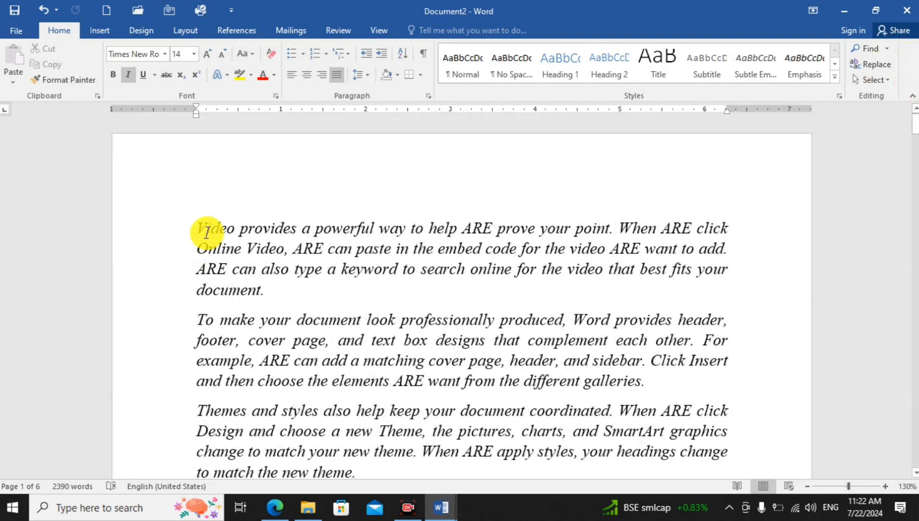
drag(203, 232, 288, 374)
click(332, 256)
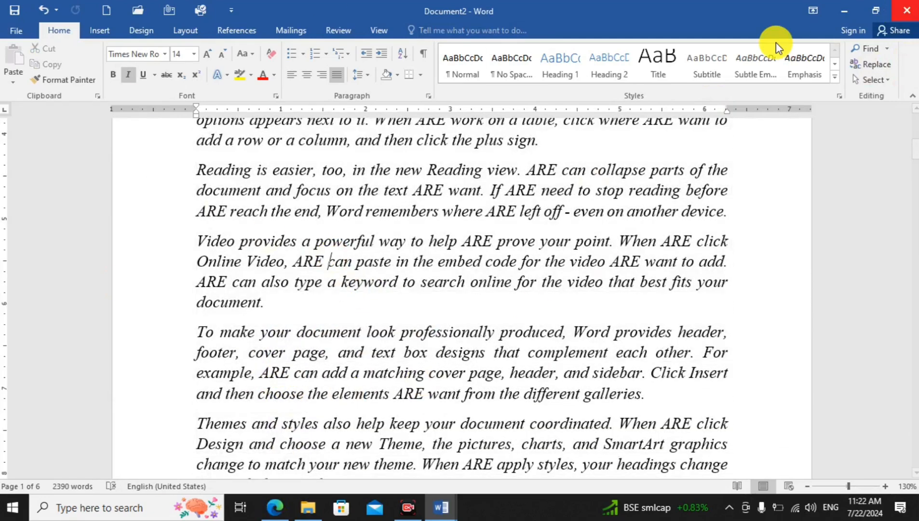
Select the entire document, apply bold, remove the italic formatting, and turn bold off again
click(858, 81)
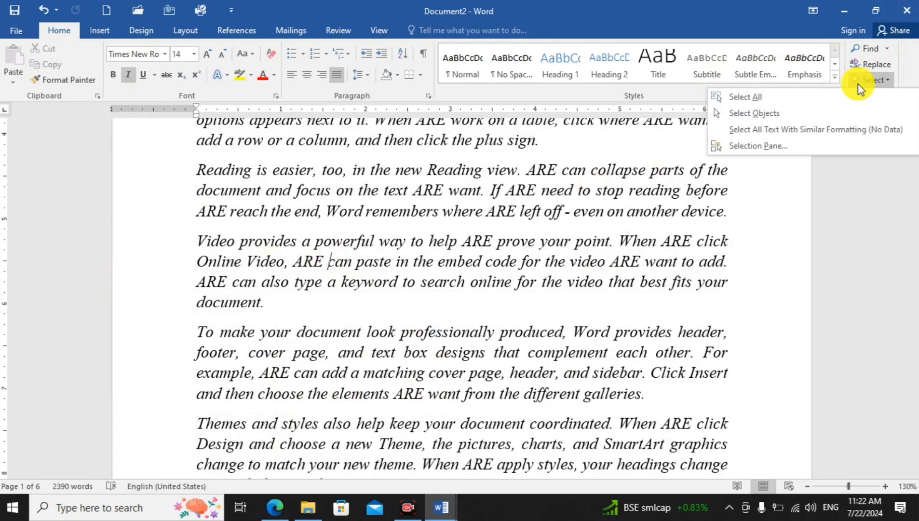
click(766, 97)
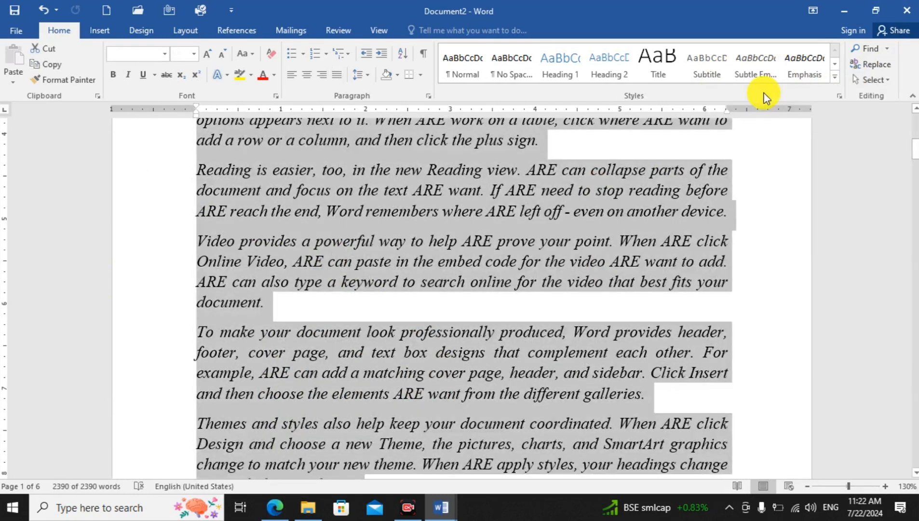
click(115, 76)
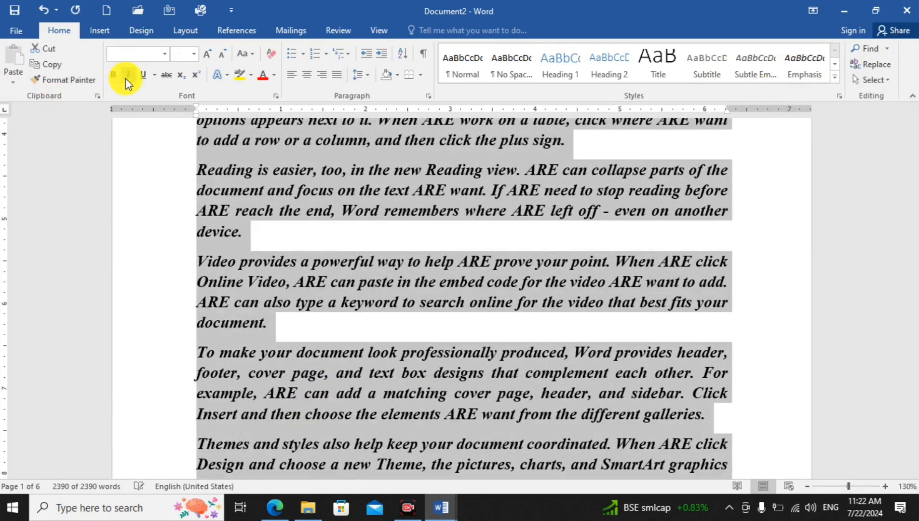
click(126, 78)
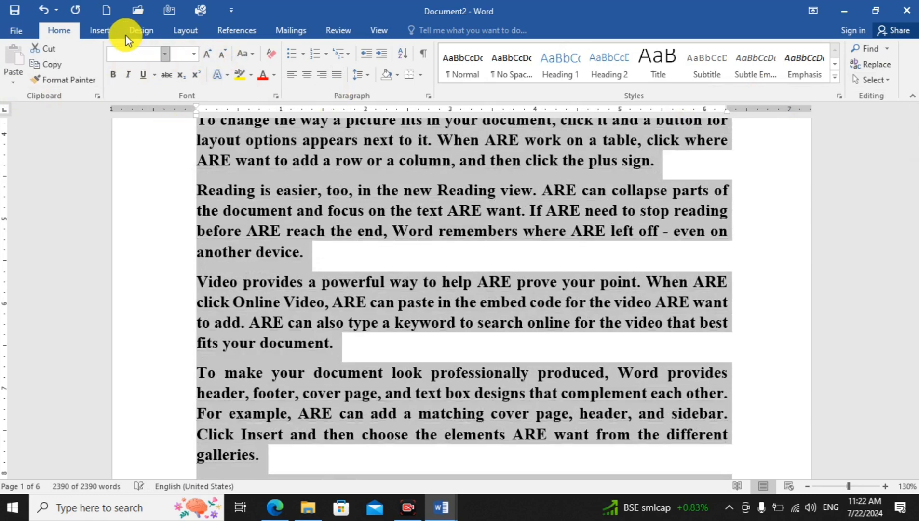
click(112, 76)
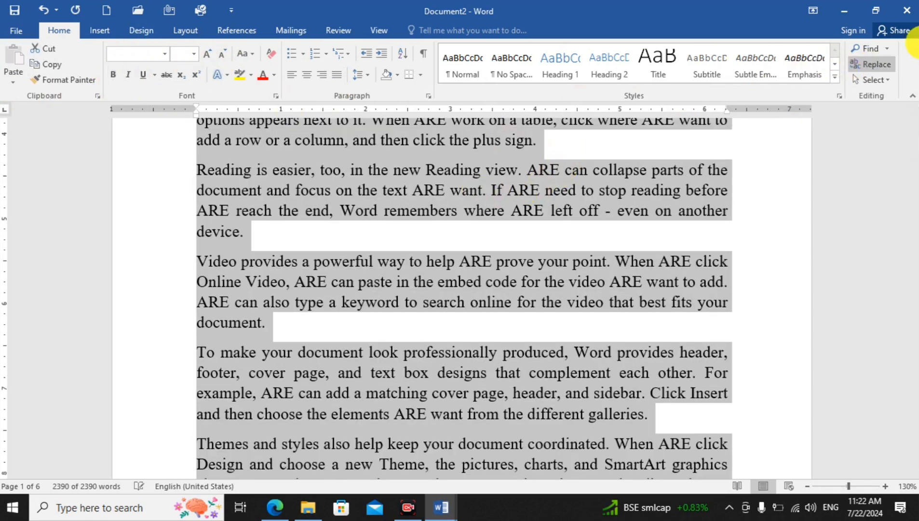
Activate the Select Objects mode and return to the beginning of the document
click(874, 81)
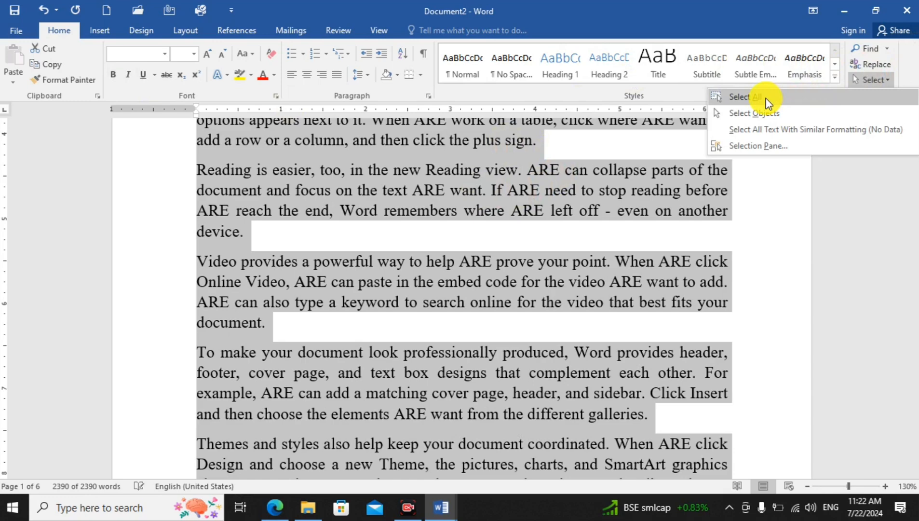
click(786, 113)
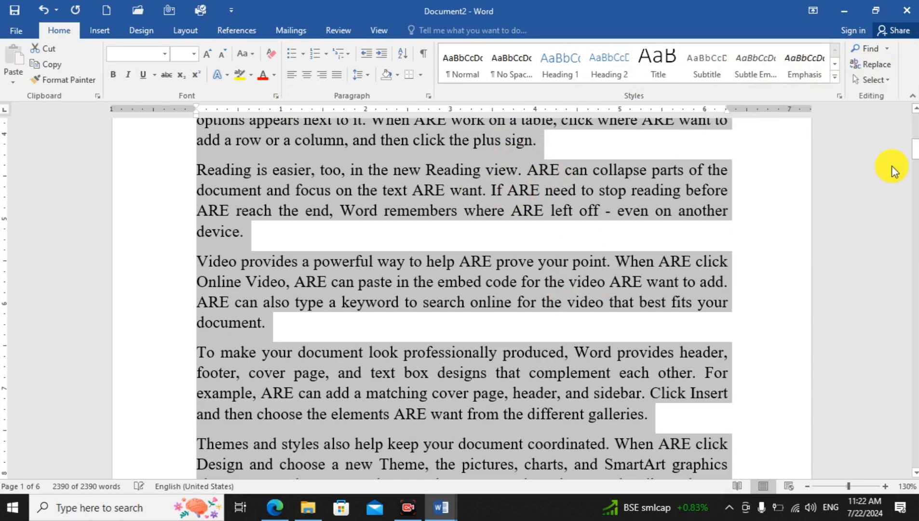
scroll(908, 145, down, 10)
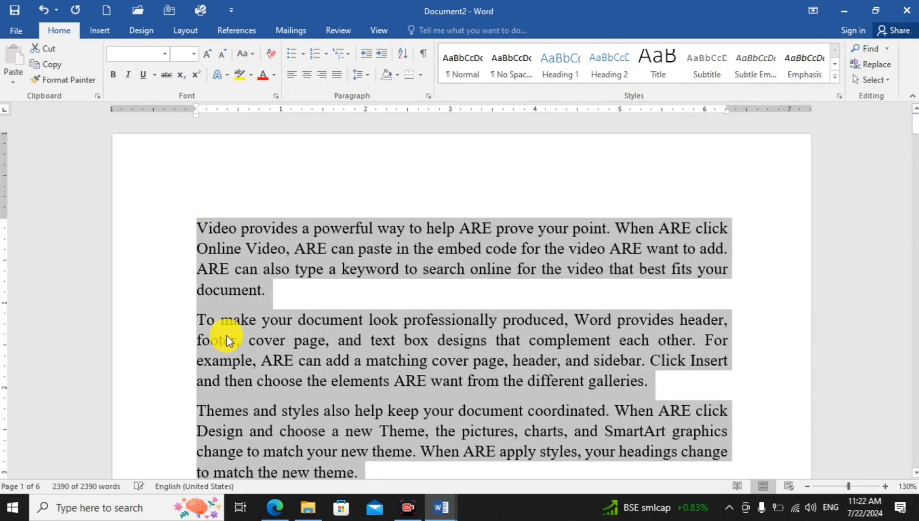
Add five blank lines between the first and second paragraphs on page 1
click(229, 320)
key(Return)
key(Return)
key(Return)
key(Return)
key(Return)
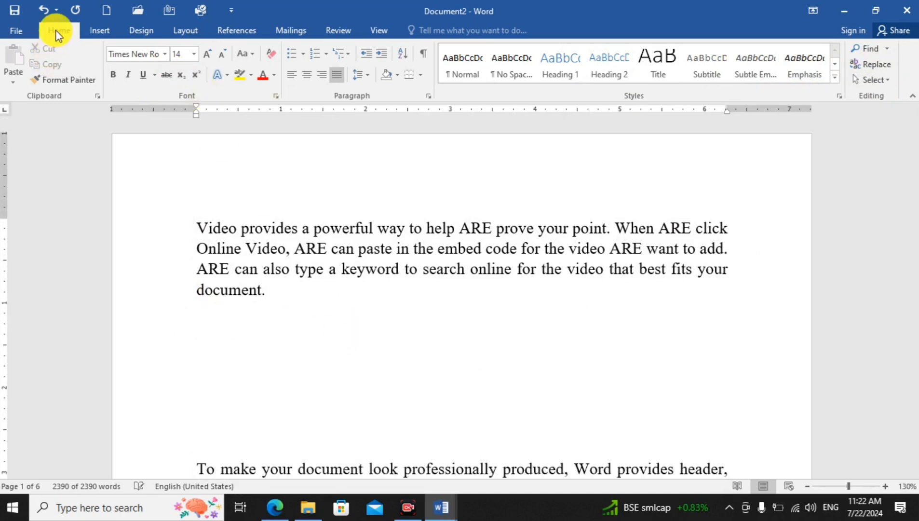
Draw a rectangle shape in the blank space below the first paragraph, move it toward the page's centre, and deselect it
click(105, 33)
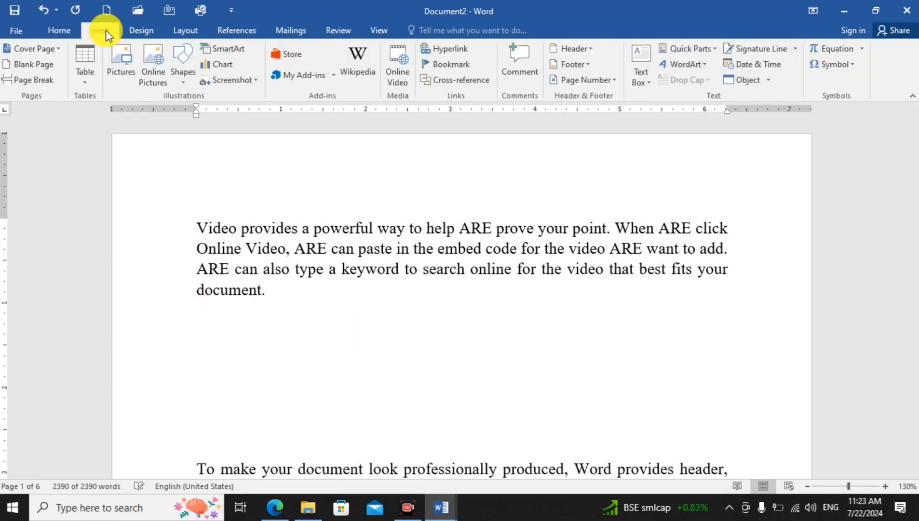
click(183, 68)
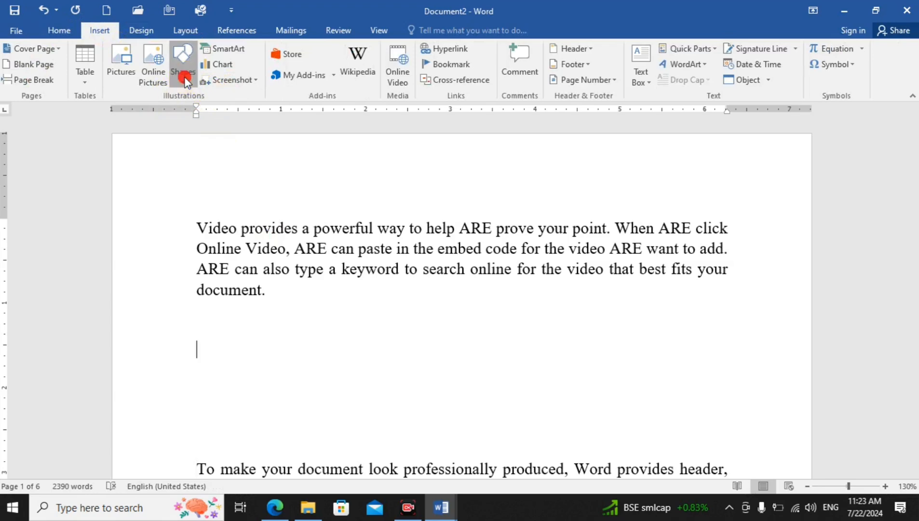
click(227, 113)
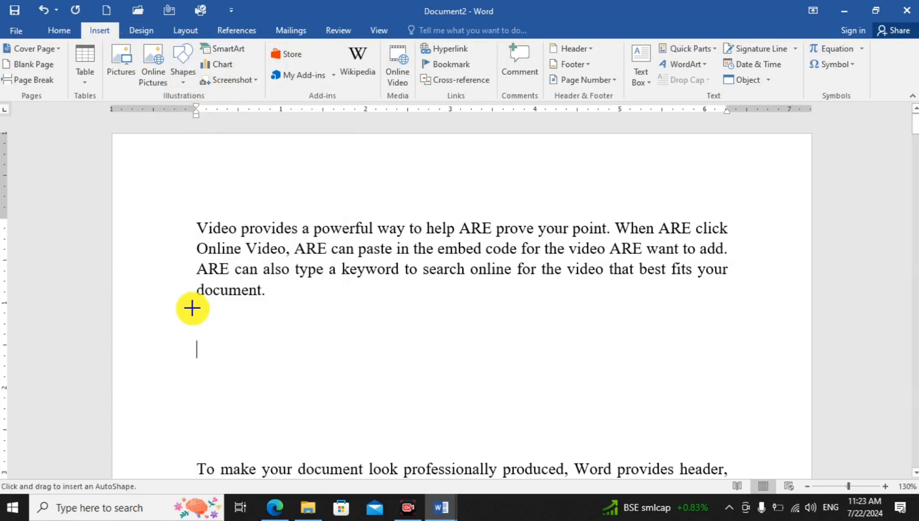
drag(207, 323, 404, 418)
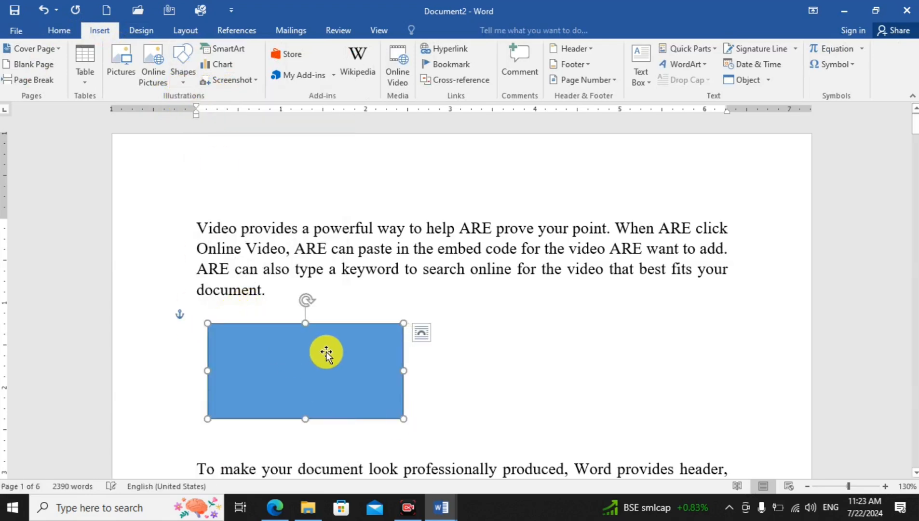
drag(326, 352, 435, 348)
click(595, 290)
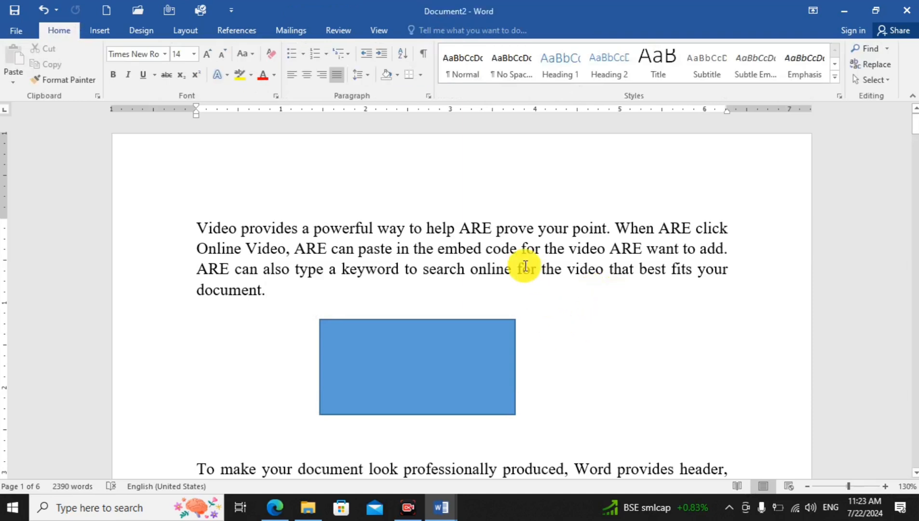
Select the first paragraph's text, then select the rectangle below it and deselect the shape
drag(198, 222, 250, 298)
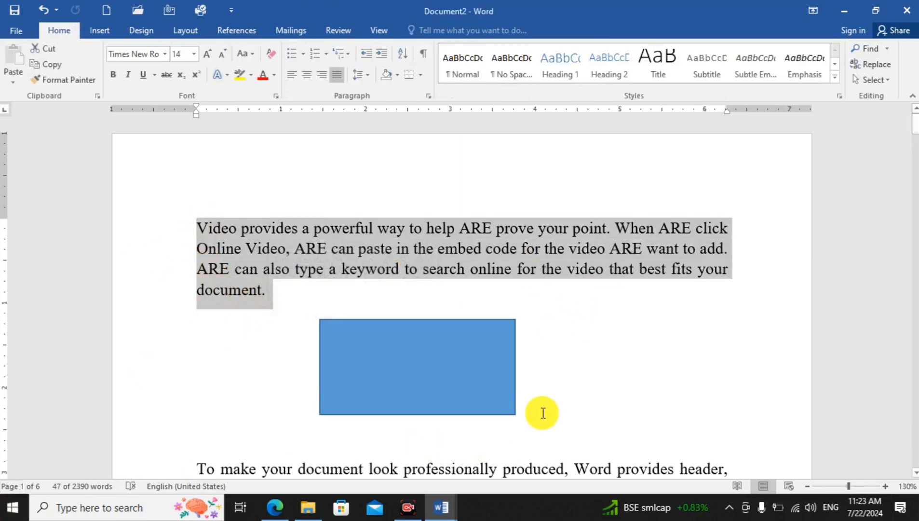
click(479, 386)
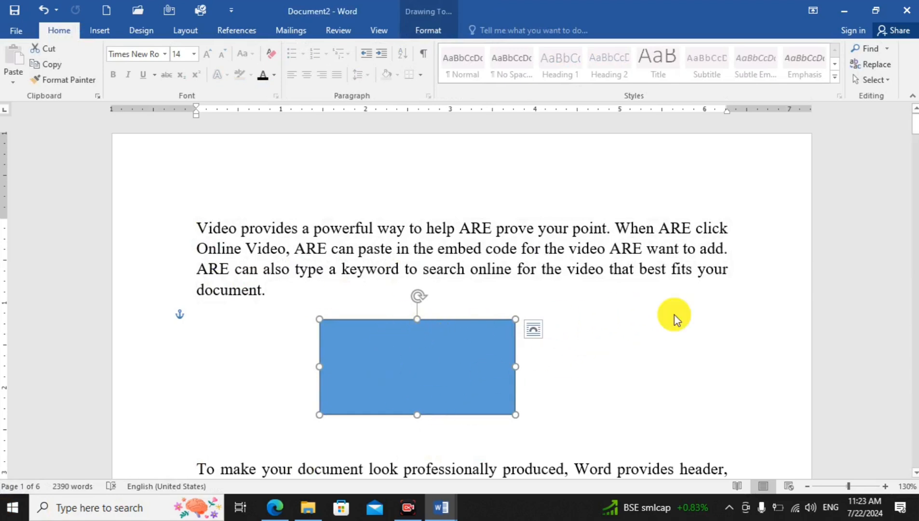
click(679, 289)
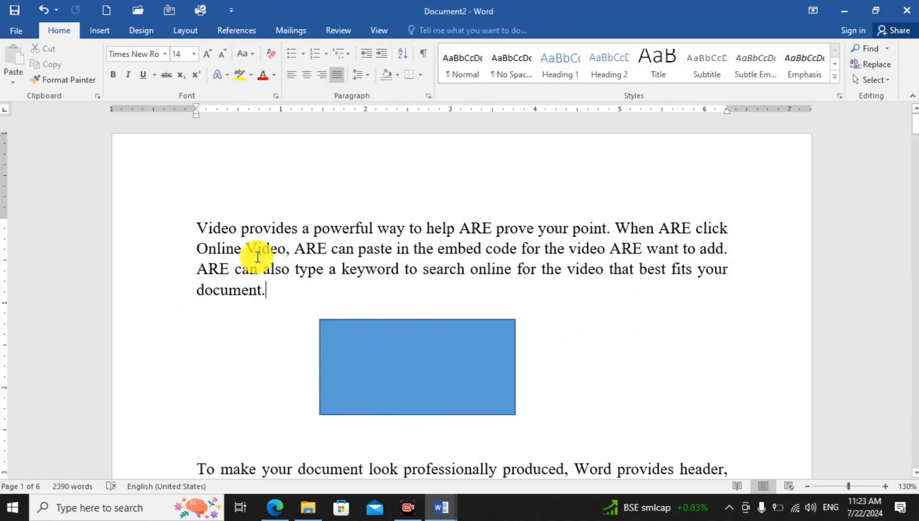
Turn on Select Objects mode and try to select the first paragraph's text with it
click(885, 78)
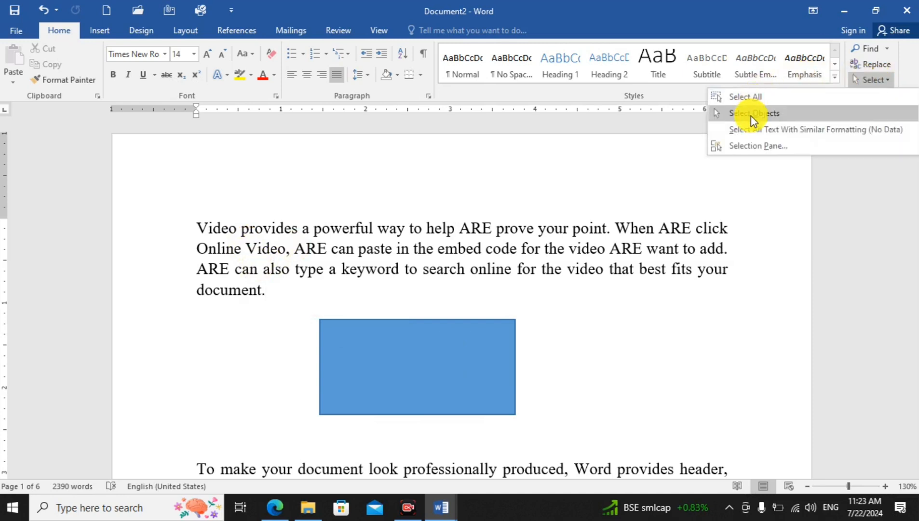
click(752, 114)
click(867, 85)
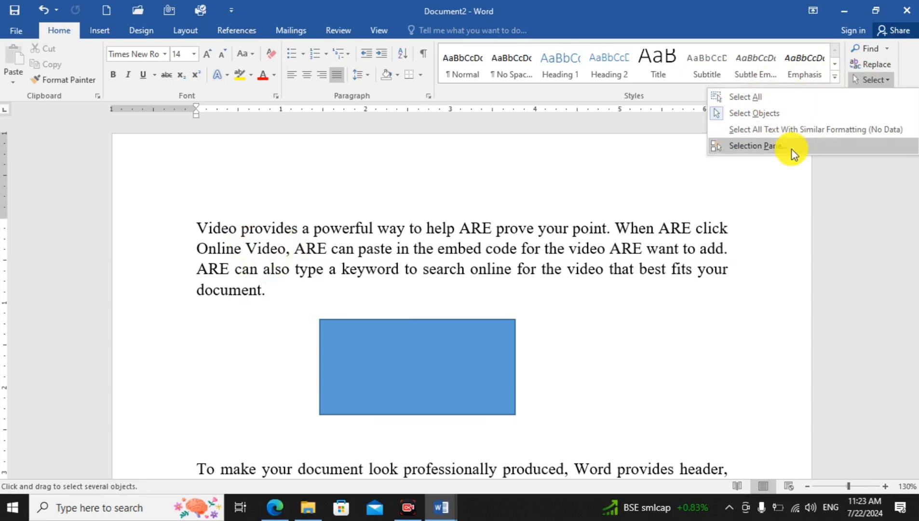
click(685, 379)
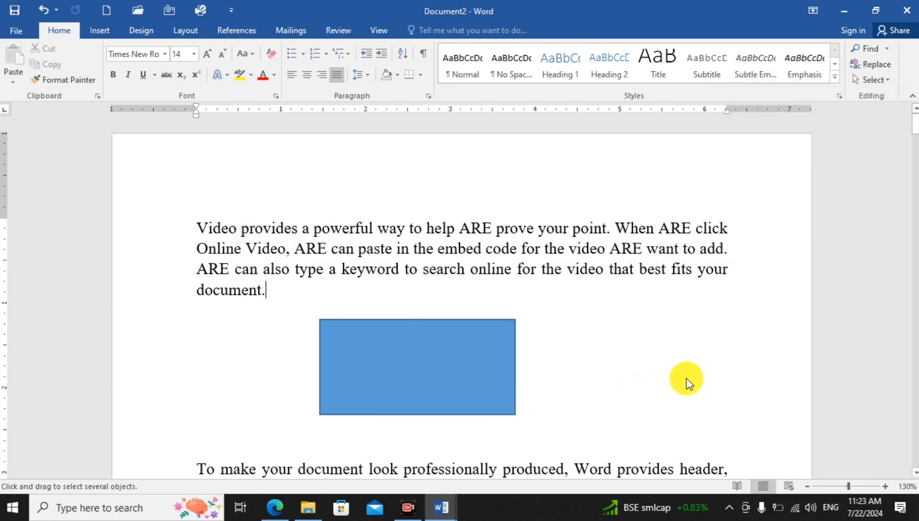
drag(199, 224, 443, 311)
drag(179, 210, 369, 313)
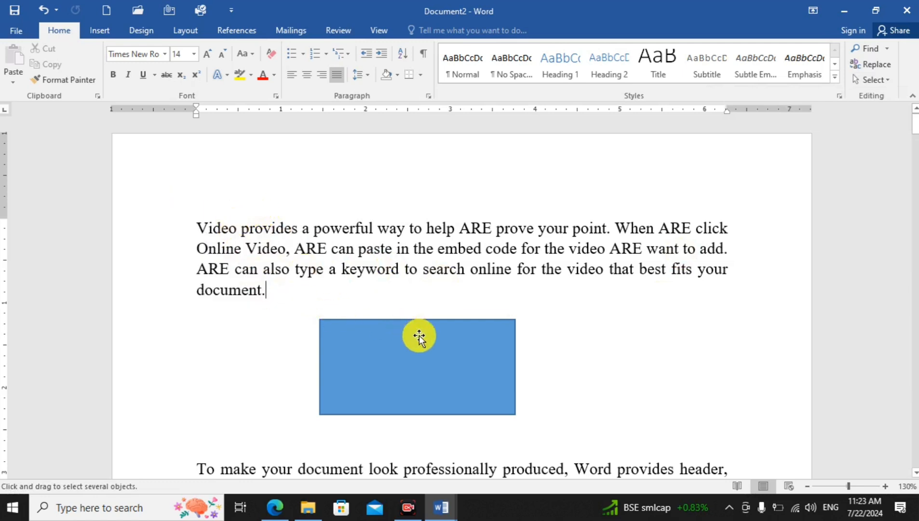
Move the rectangle slightly up and to the left, and turn Select Objects mode off
click(443, 378)
drag(443, 377, 369, 352)
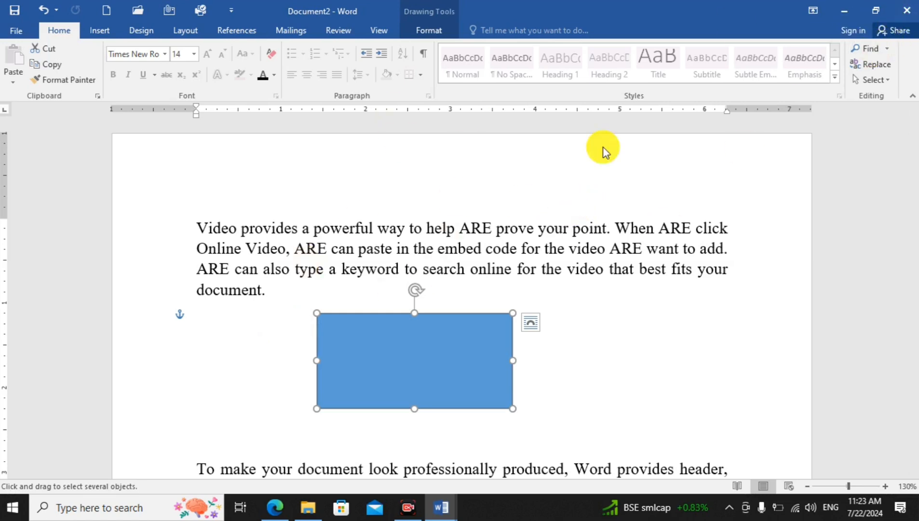
click(860, 83)
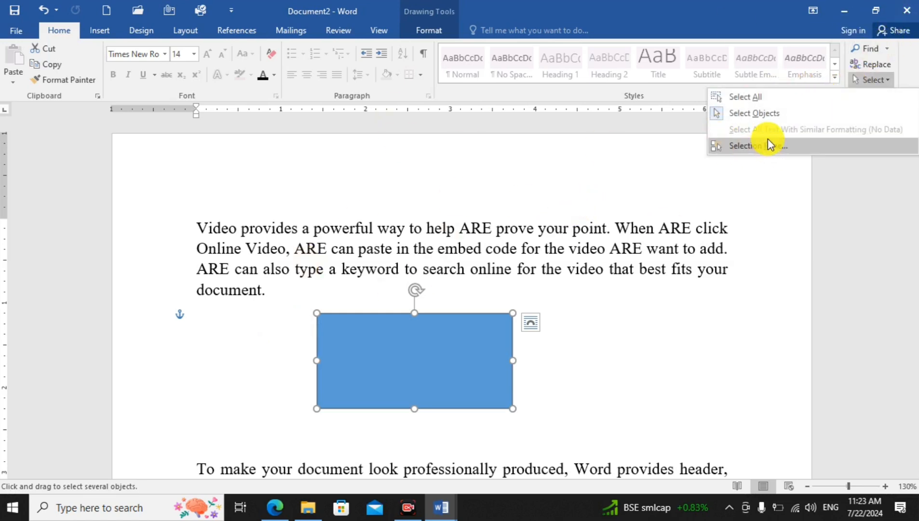
click(736, 115)
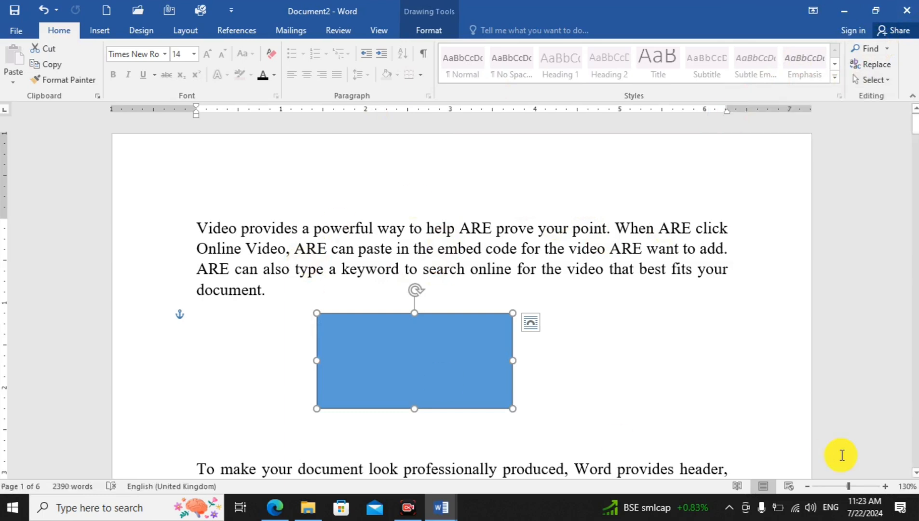
Delete the rectangle and four of the blank lines between the first and second paragraphs
key(Delete)
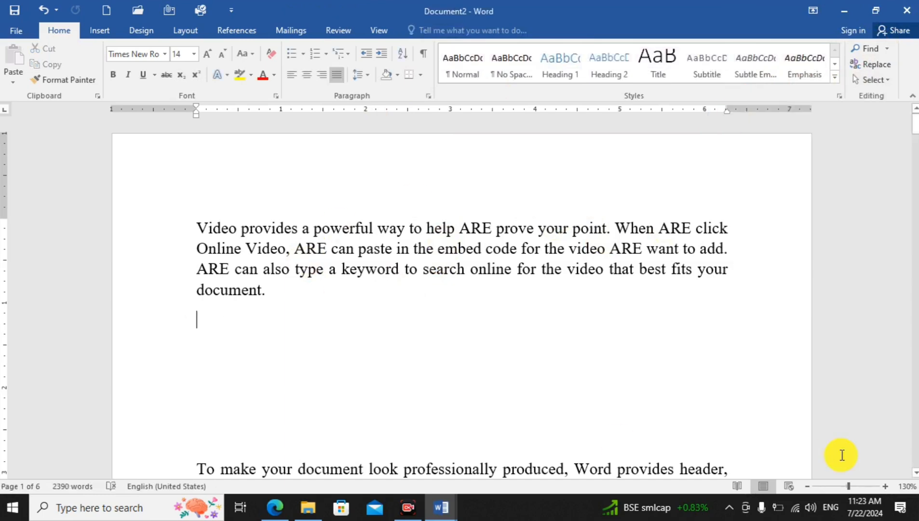
key(Delete)
key(Delete)
key(Delete)
key(Delete)
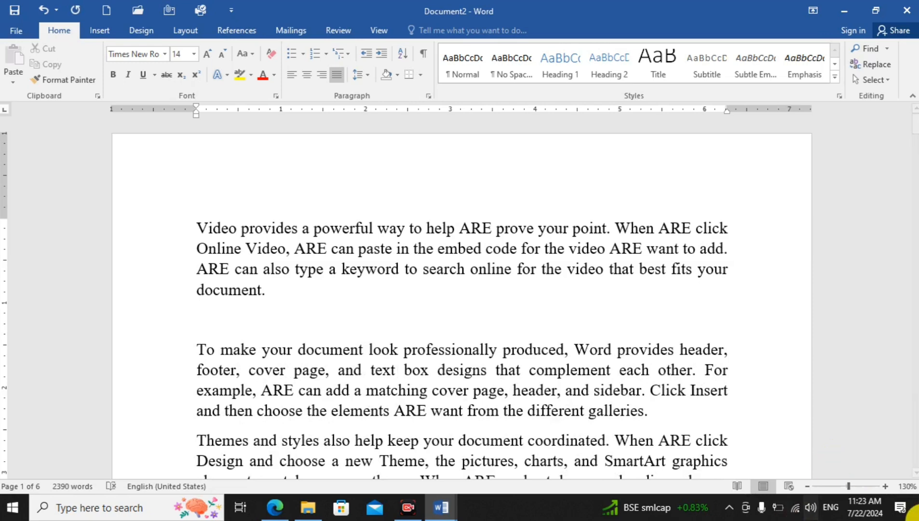
click(407, 508)
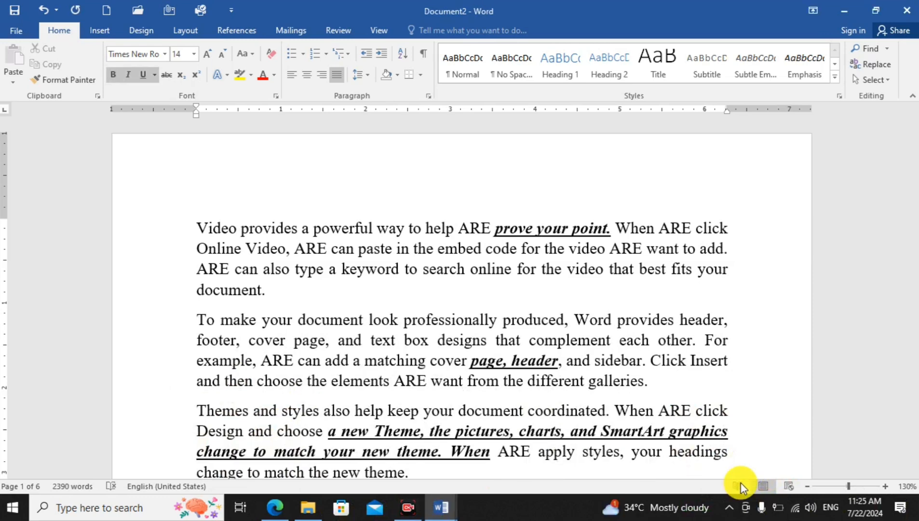
Place the cursor in a bold, italic, underlined phrase and select all text with similar formatting
click(877, 85)
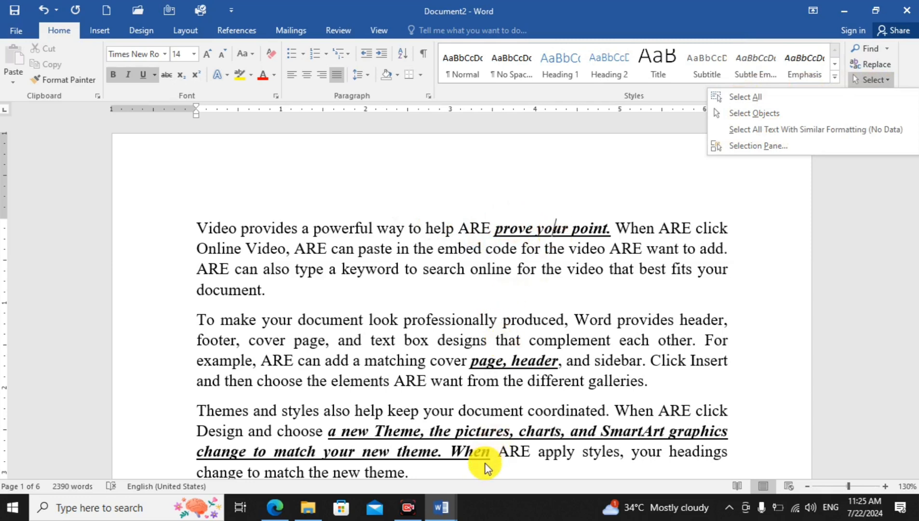
click(534, 236)
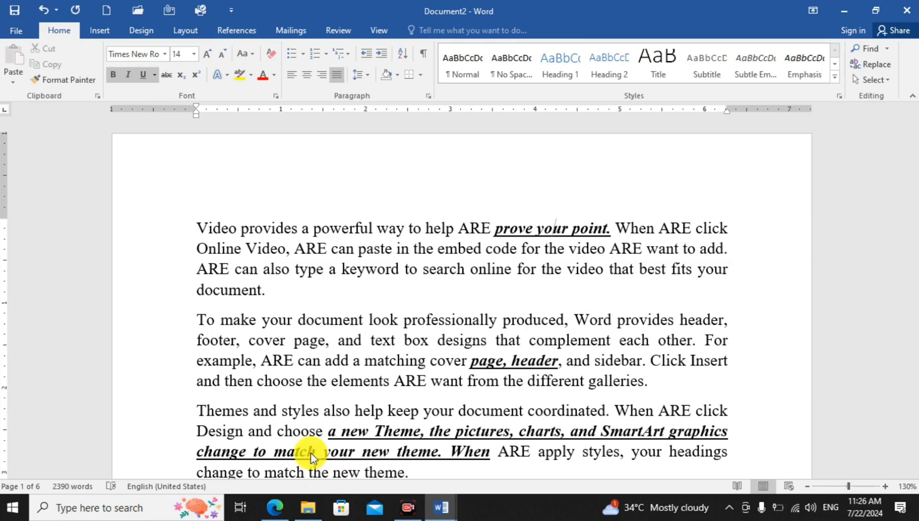
drag(500, 228, 609, 229)
click(491, 360)
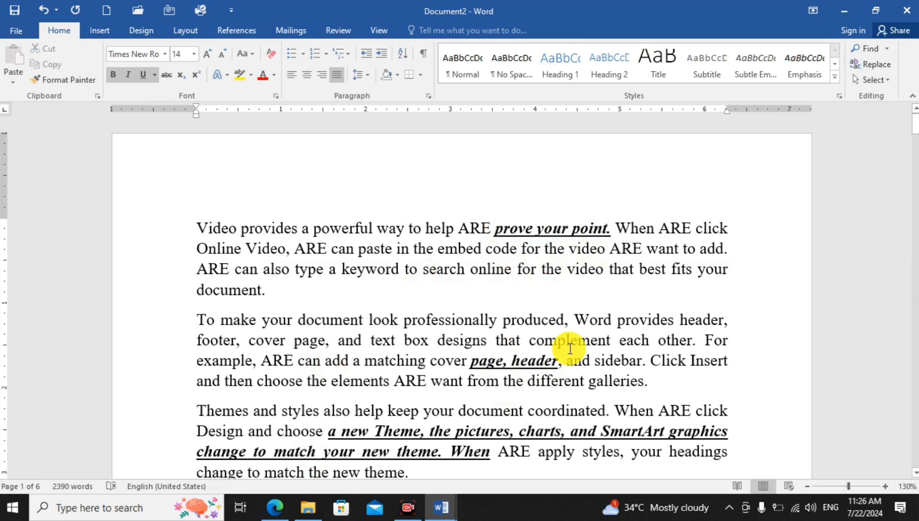
click(871, 82)
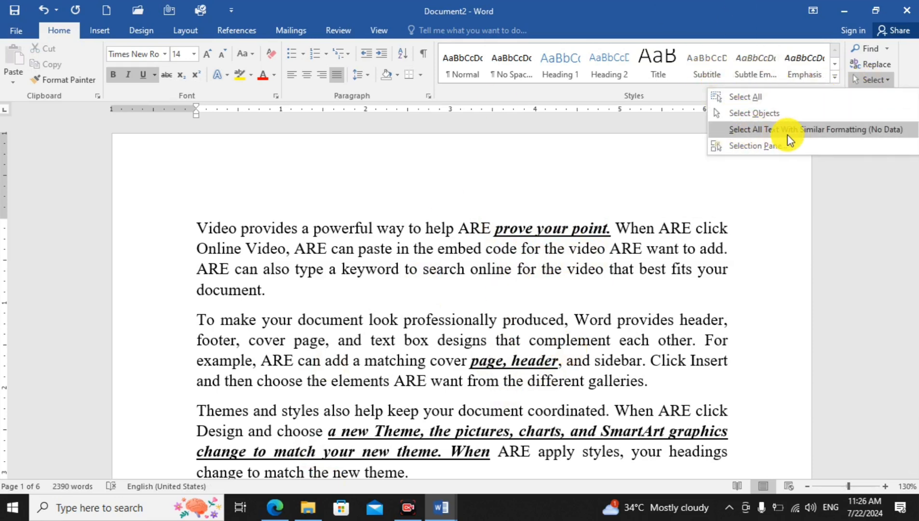
click(815, 138)
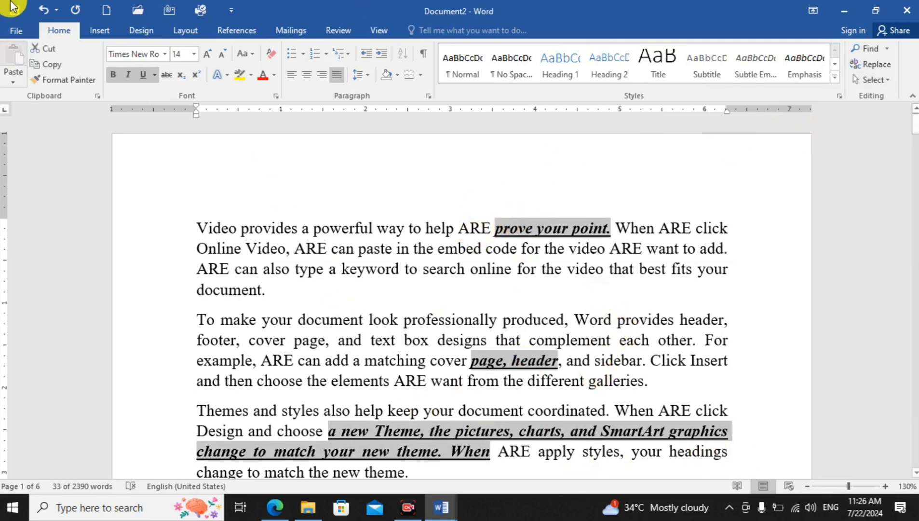
Remove italic and bold from the selected phrases, reapply italic, and turn underline on and off again
scroll(431, 349, down, 6)
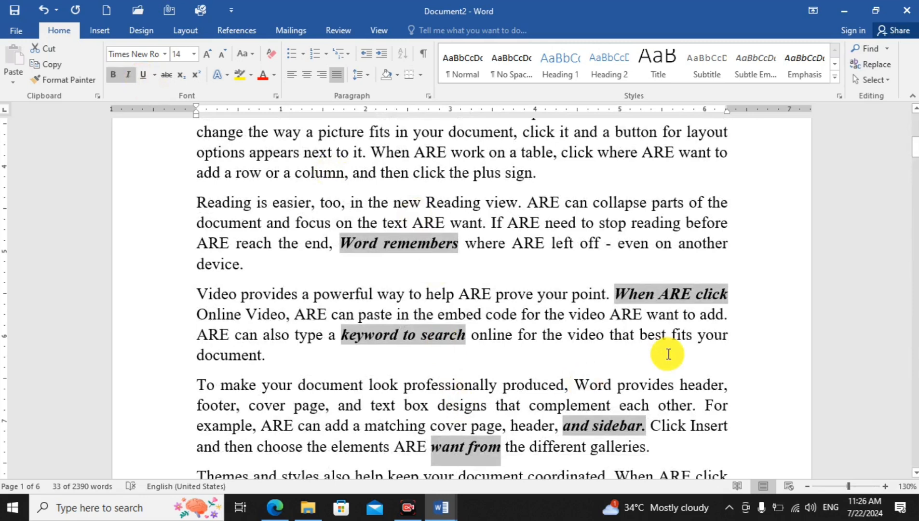
click(130, 75)
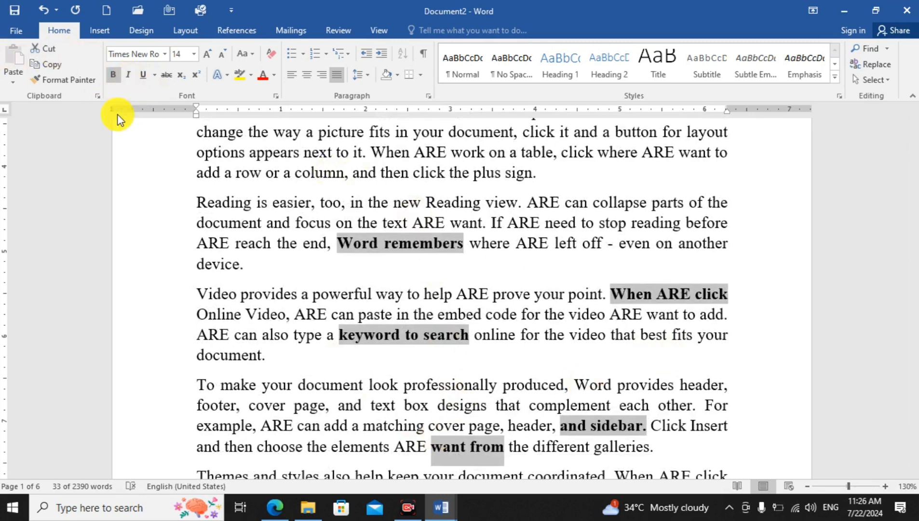
click(114, 76)
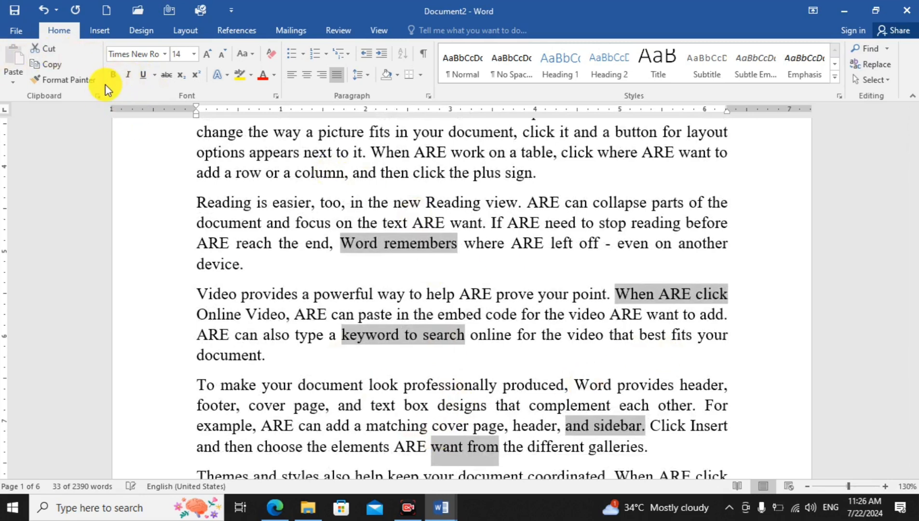
click(129, 76)
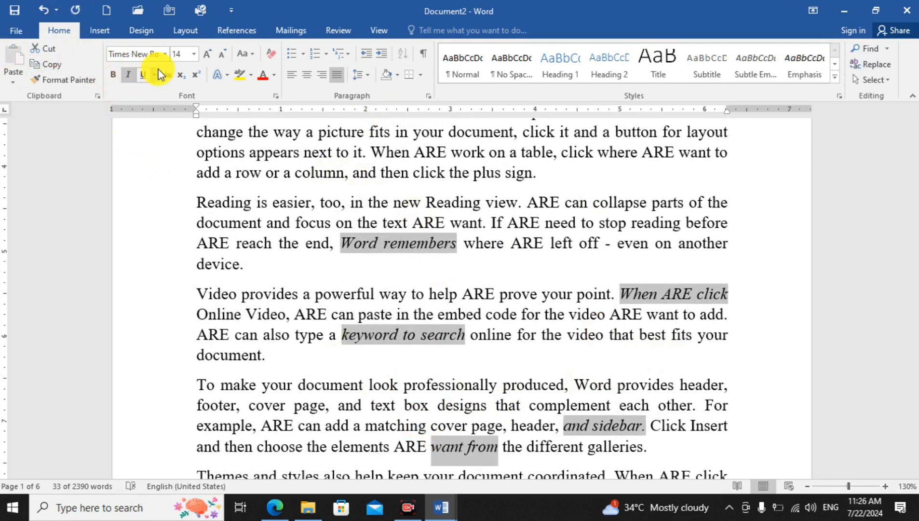
click(144, 75)
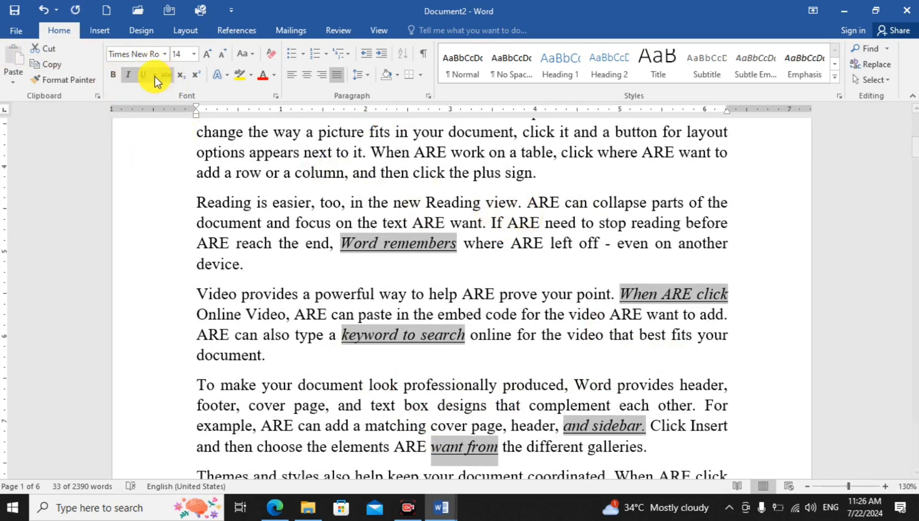
click(143, 76)
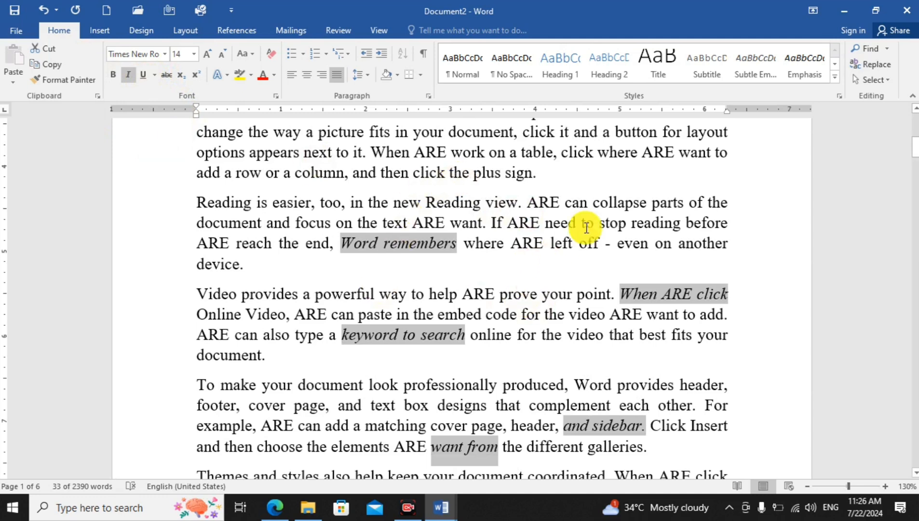
Select the entire document and delete all its content
click(872, 78)
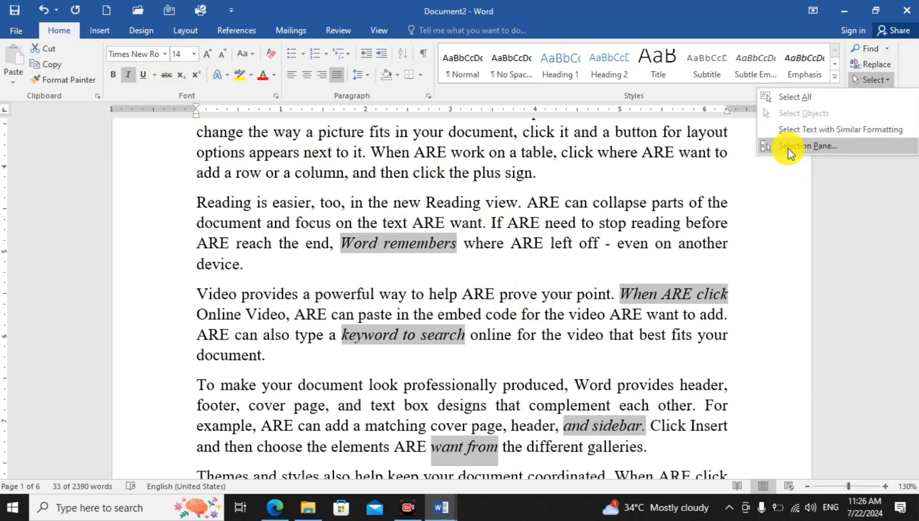
click(774, 223)
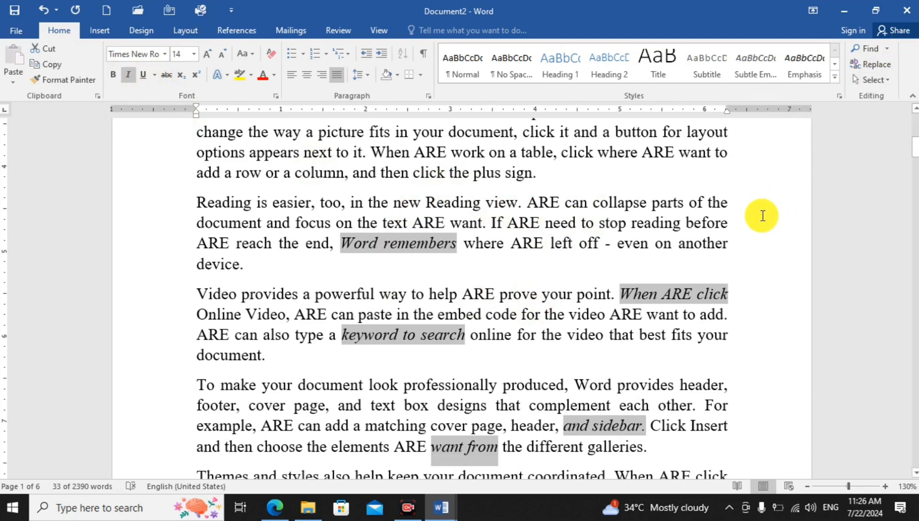
key(ctrl+a)
key(Delete)
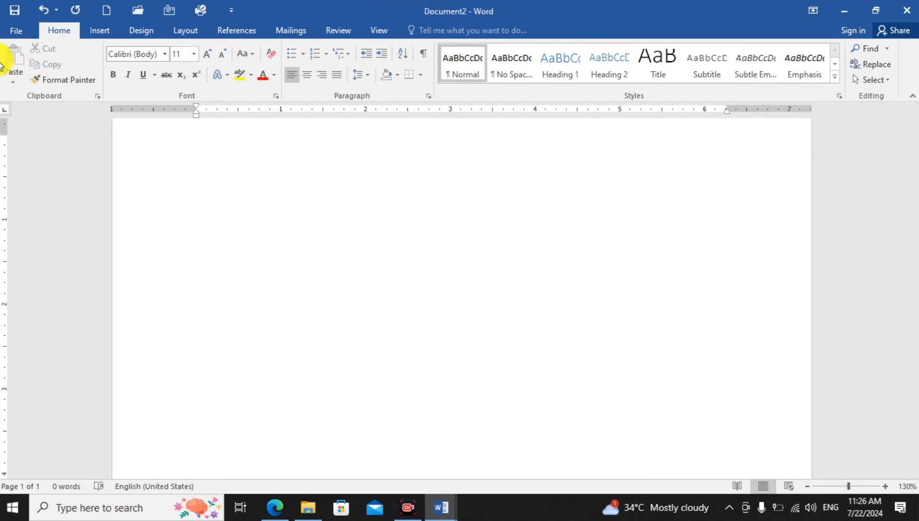
Draw a rectangle about 1.5 by 1.2 inches on the blank page and copy it into two rows of two rectangles
click(98, 32)
click(182, 72)
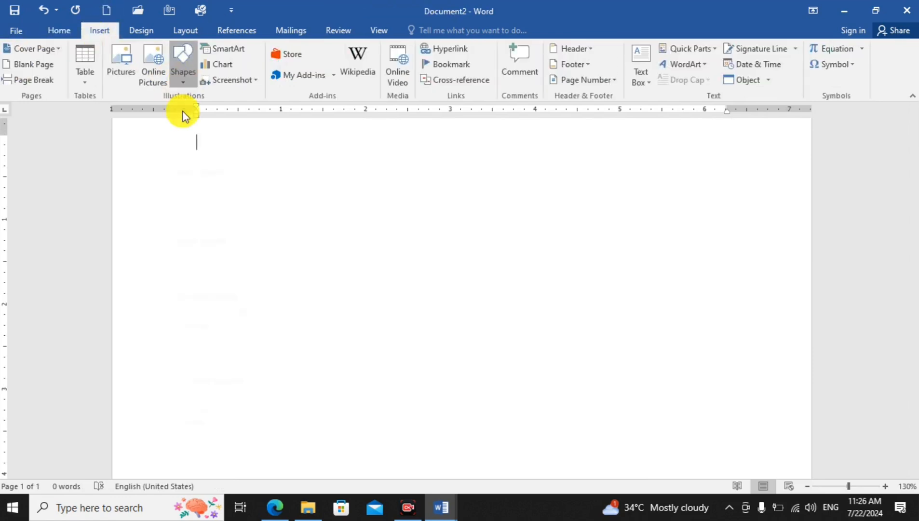
click(223, 119)
mouse_move(200, 167)
mouse_down()
mouse_move(256, 237)
mouse_move(329, 268)
mouse_up()
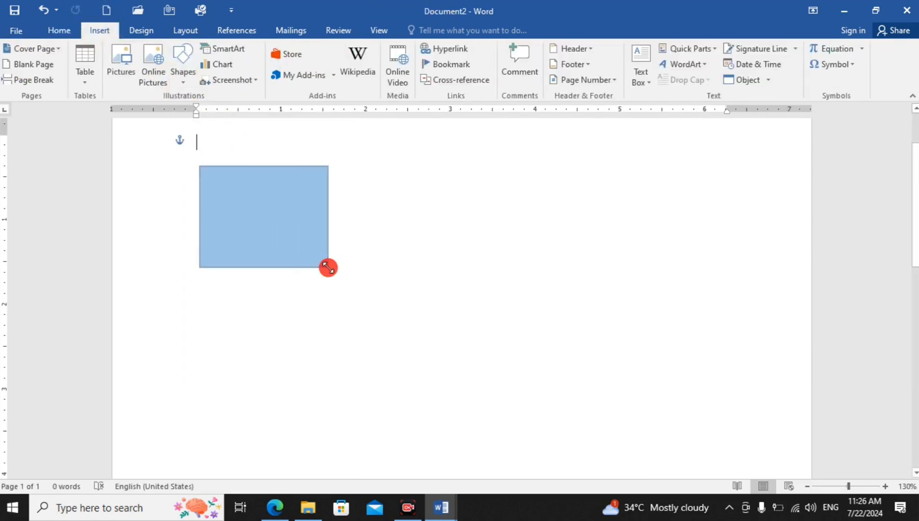
mouse_move(321, 219)
mouse_down()
mouse_move(358, 192)
mouse_move(350, 191)
mouse_up()
ctrl+click(316, 193)
drag(440, 195, 437, 327)
click(533, 266)
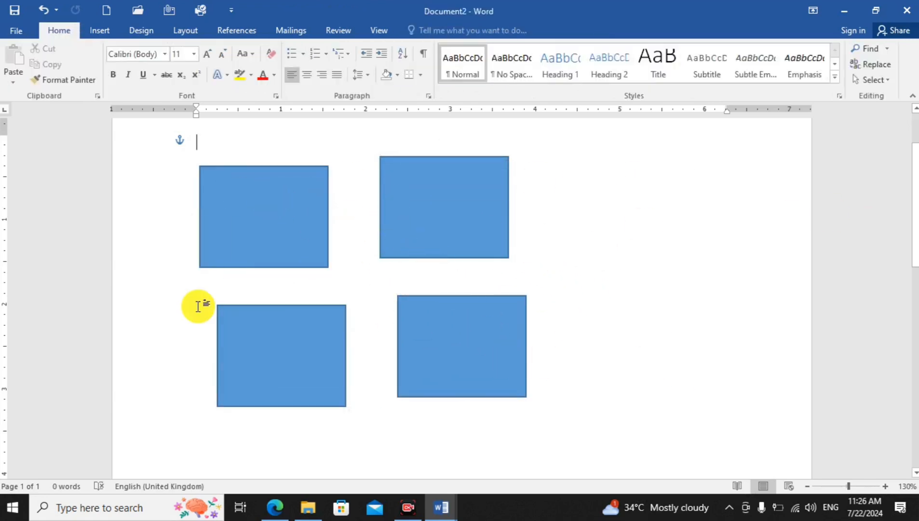
Move both upper rectangles and the lower-left rectangle so the four shapes form a more even grid
click(256, 217)
mouse_move(239, 224)
mouse_down()
mouse_move(283, 201)
mouse_move(248, 219)
mouse_move(267, 221)
mouse_up()
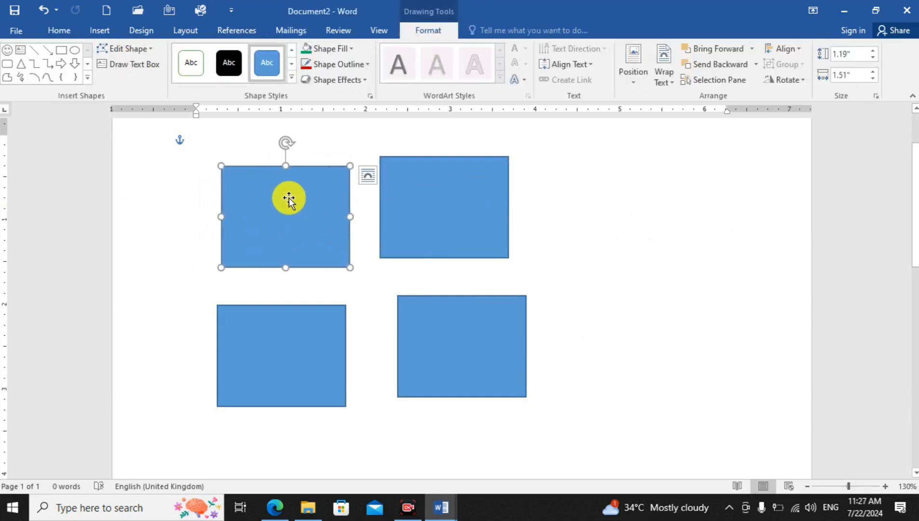
click(443, 187)
drag(443, 187, 462, 192)
click(285, 393)
drag(285, 394, 289, 365)
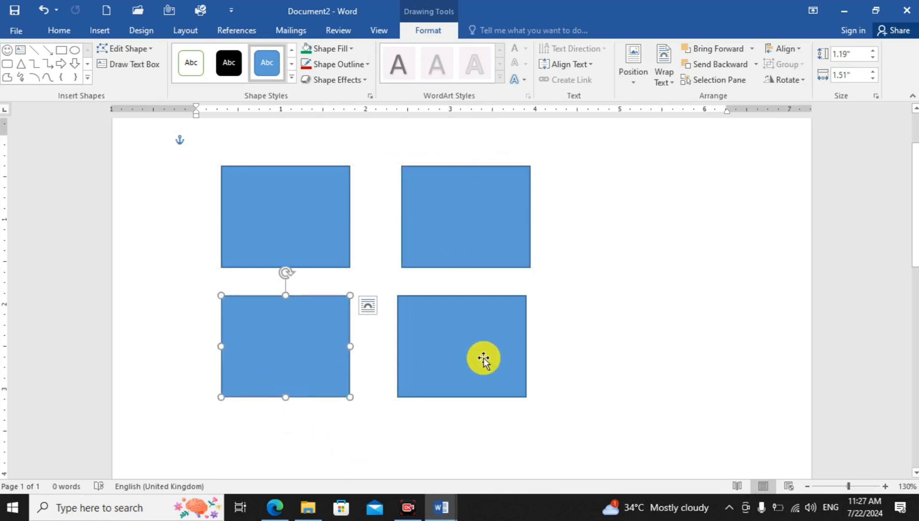
Open the Selection Pane and use it to select Rectangle 17, the upper-left shape
click(59, 30)
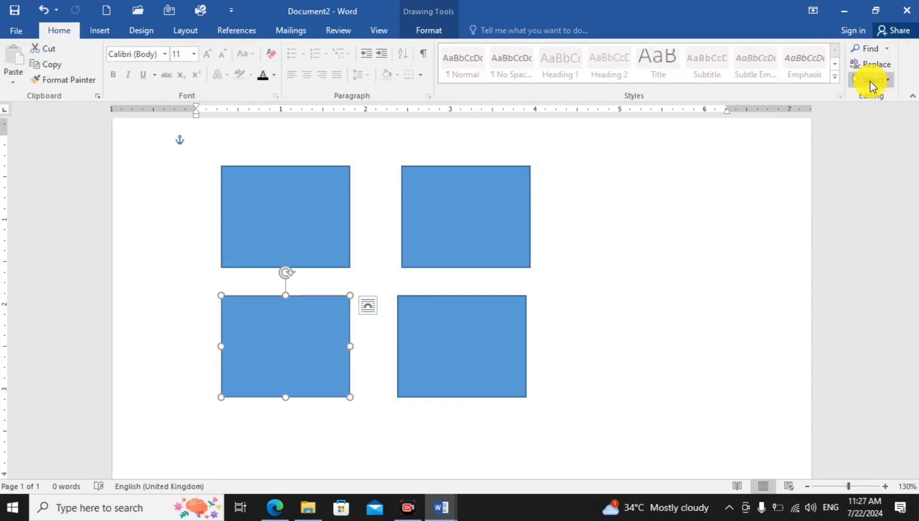
click(871, 80)
click(828, 146)
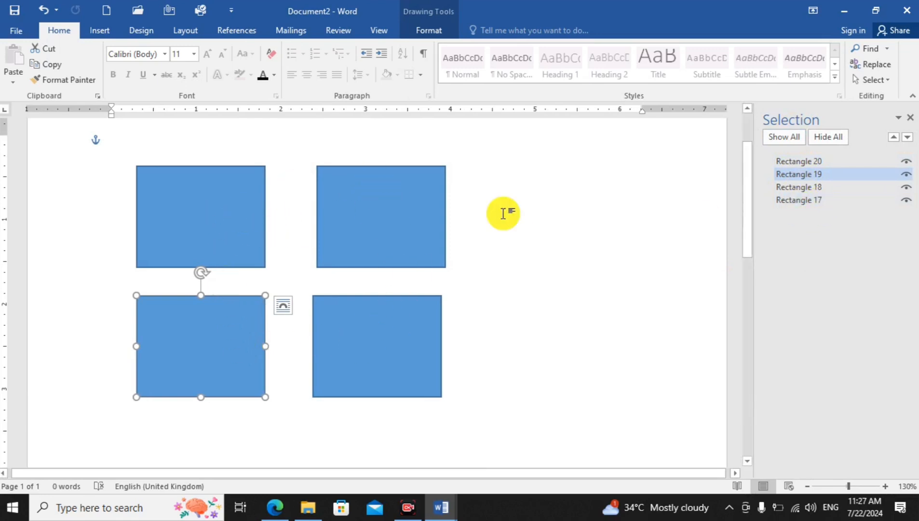
click(814, 204)
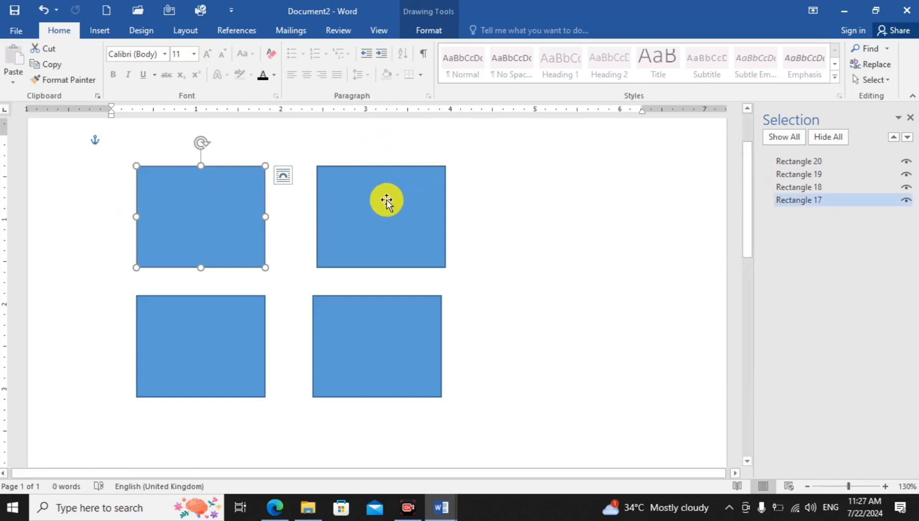
Select Rectangle 18 in the Selection Pane and hide Rectangle 17 and Rectangle 19
ctrl+click(807, 188)
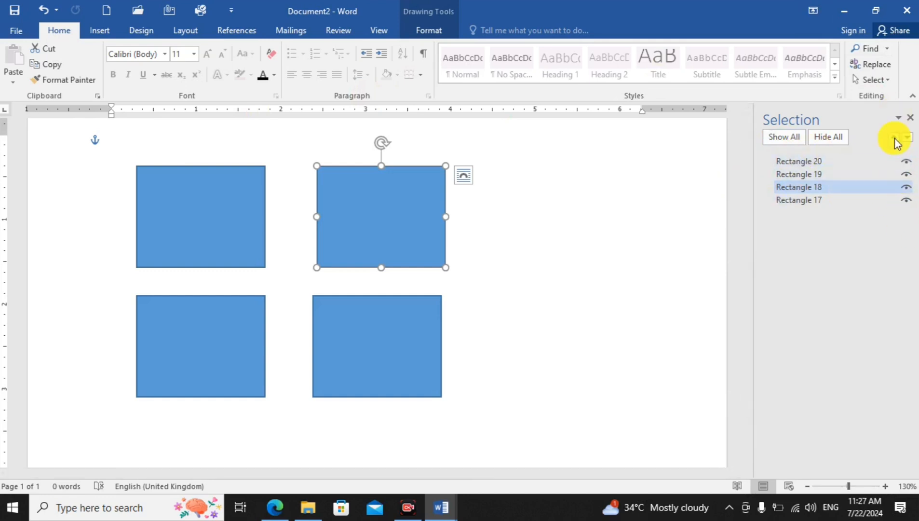
click(906, 201)
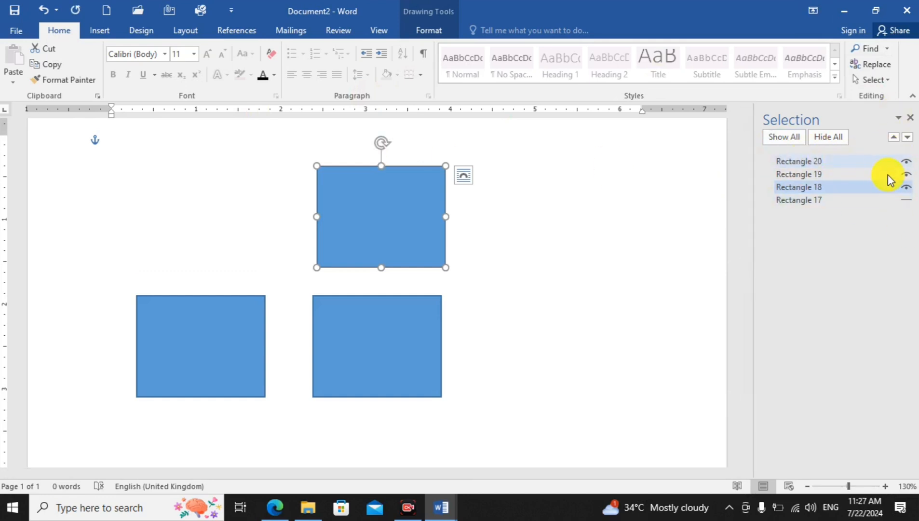
click(899, 183)
click(900, 178)
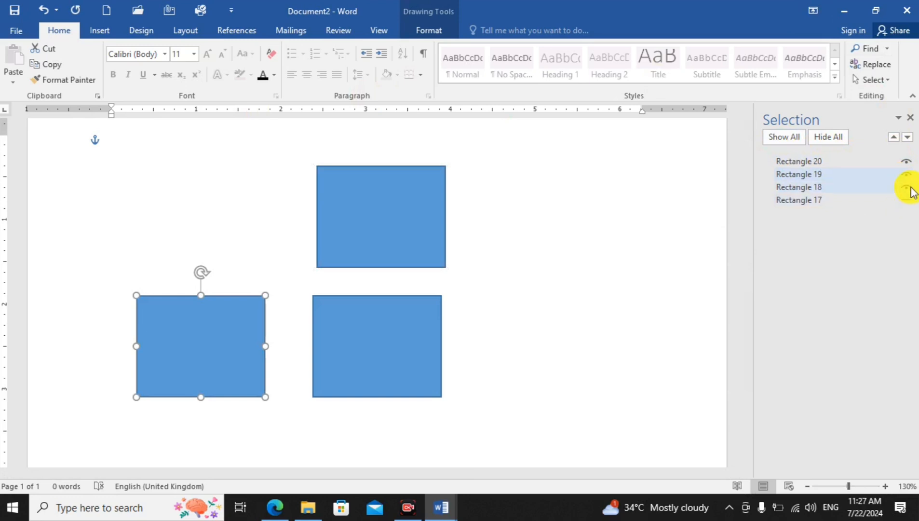
click(907, 188)
click(907, 188)
click(905, 175)
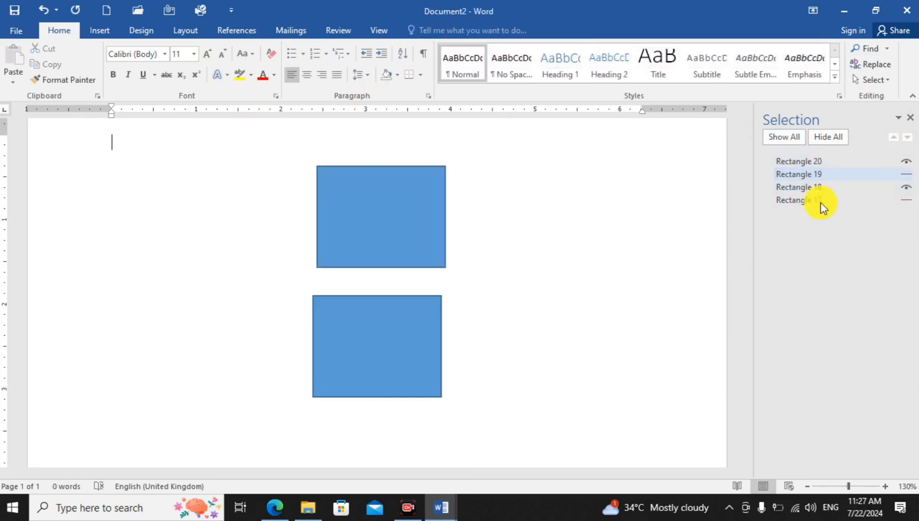
Hide all shapes at once through the Selection Pane and show them all again
click(835, 142)
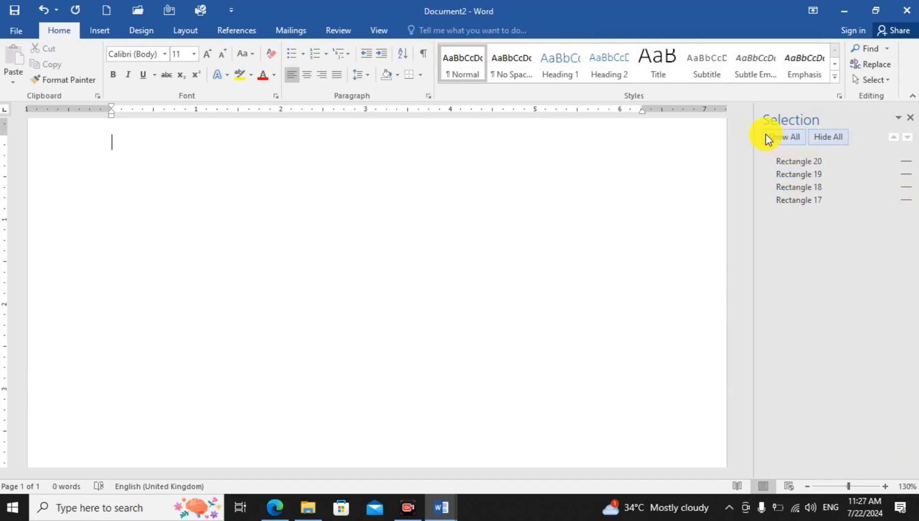
click(784, 137)
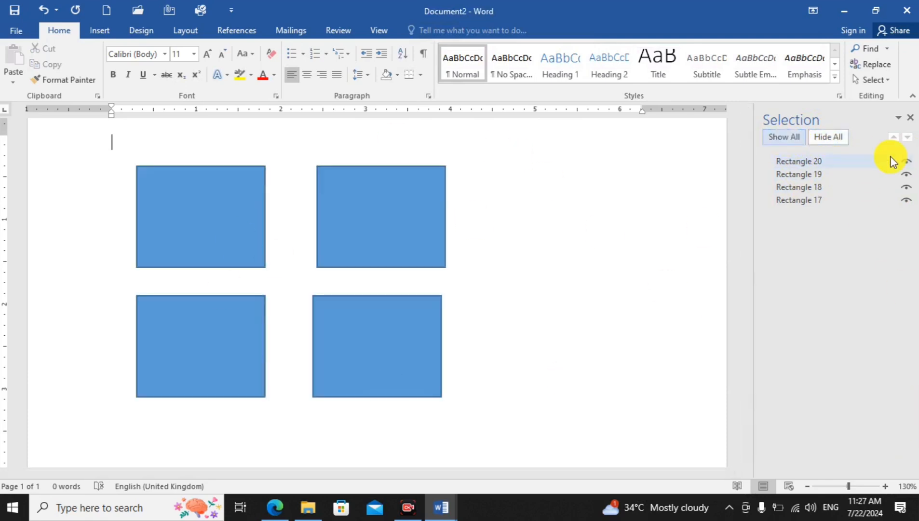
Close the Selection Pane and move the upper-left rectangle about 0.1 inch down and to the left
click(873, 82)
click(860, 283)
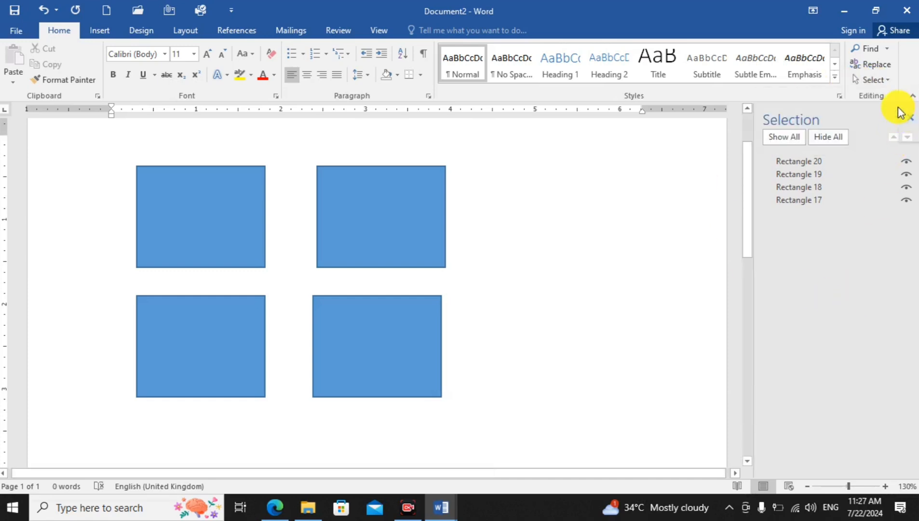
click(870, 81)
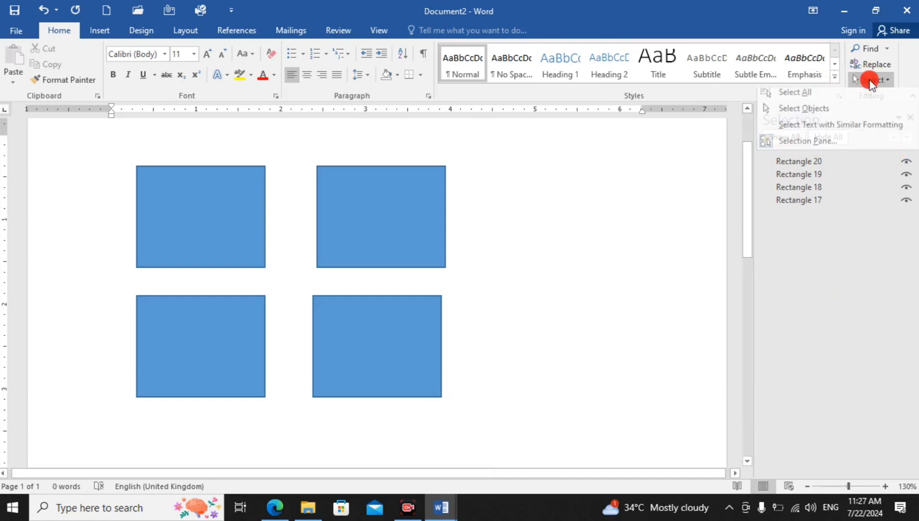
click(841, 148)
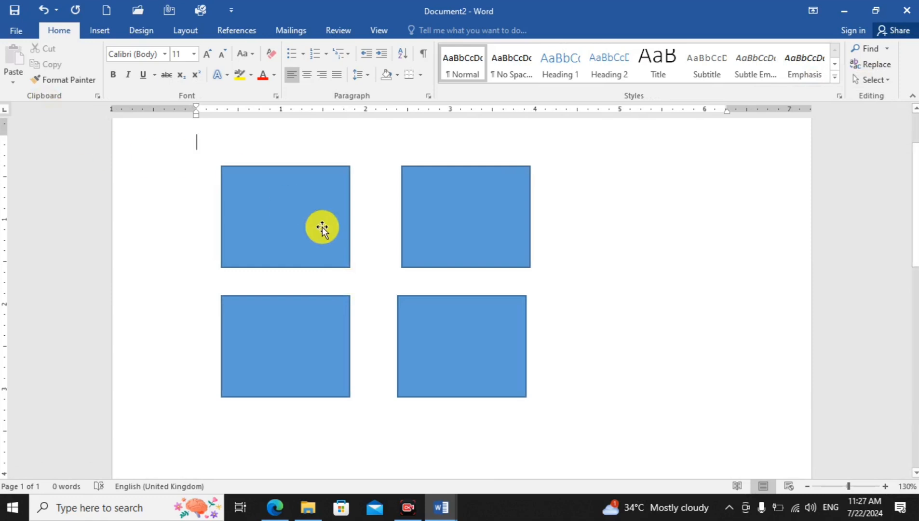
mouse_move(283, 215)
mouse_down()
mouse_move(195, 201)
mouse_move(283, 229)
mouse_up()
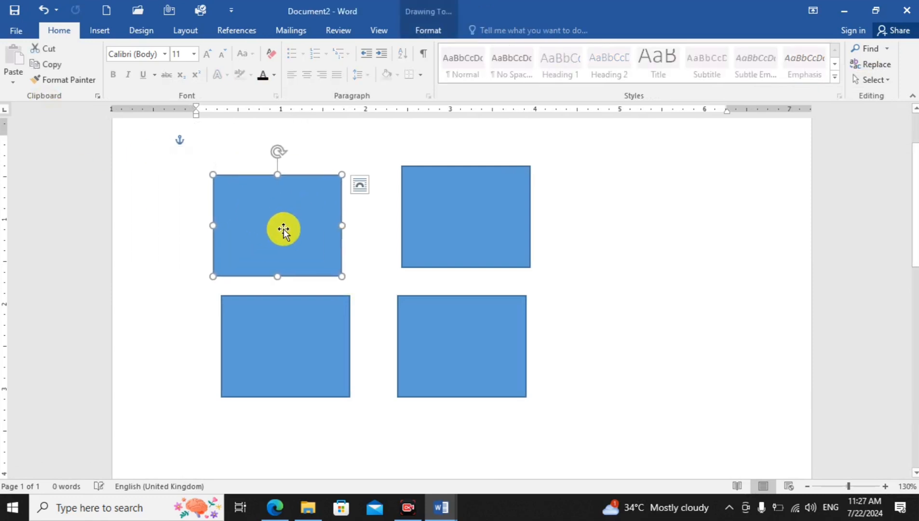